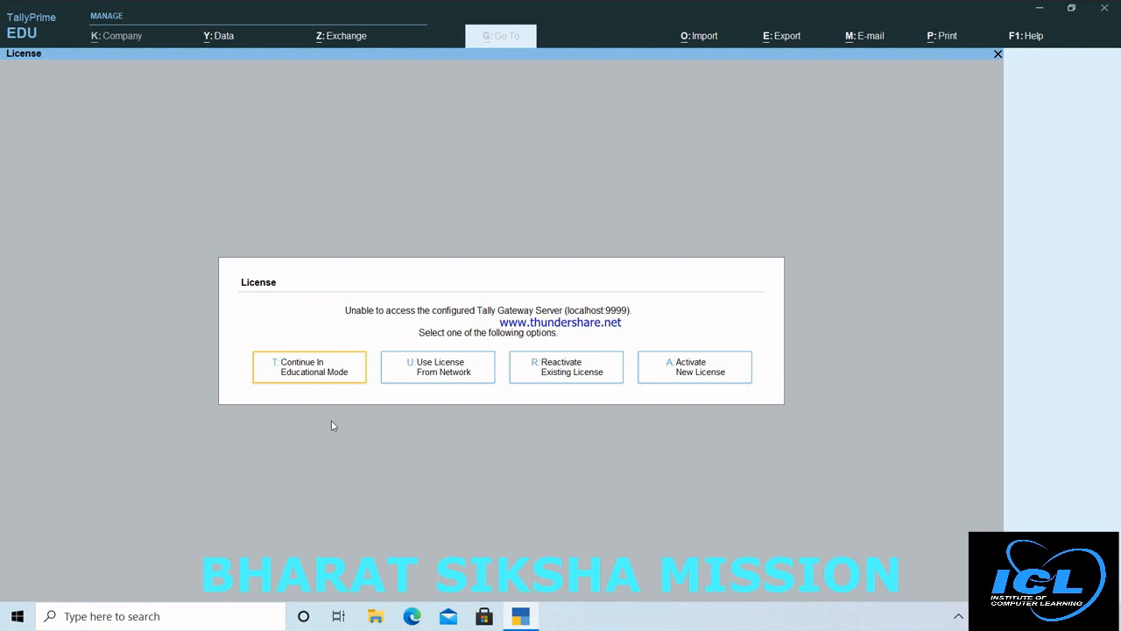
Step: Continue in Educational Mode and choose Create from the Company menu
click(311, 371)
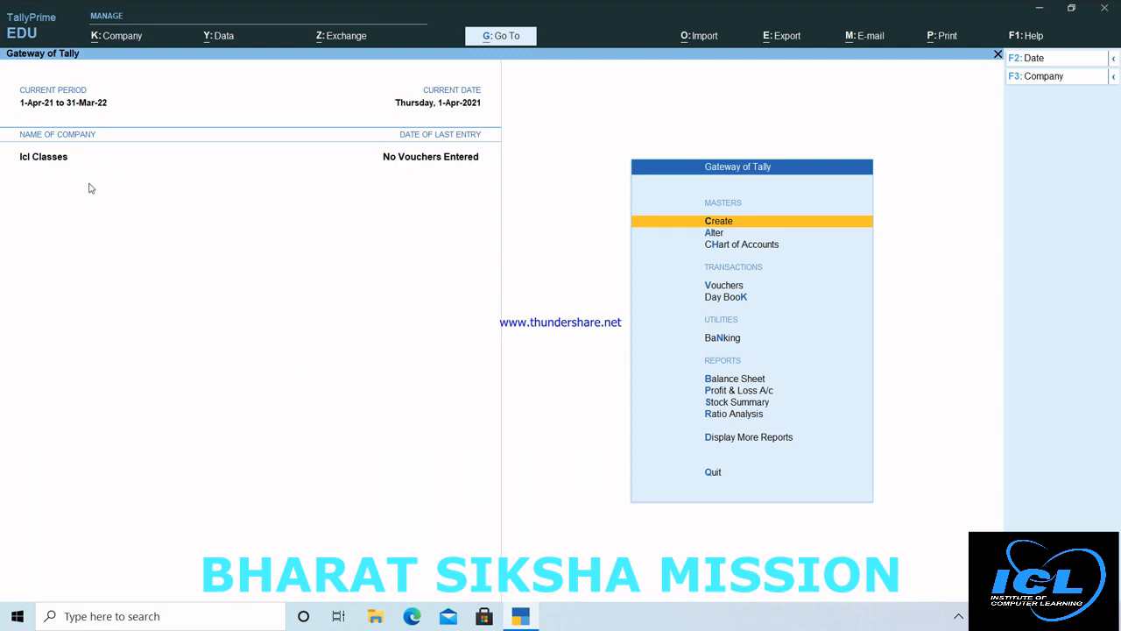
click(120, 37)
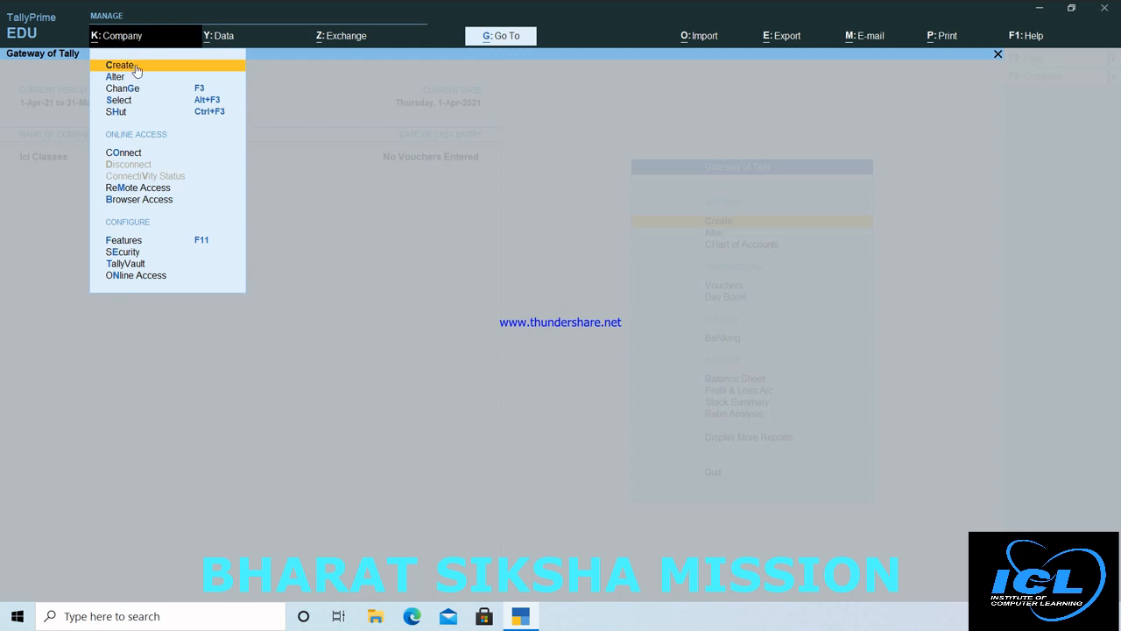
click(137, 65)
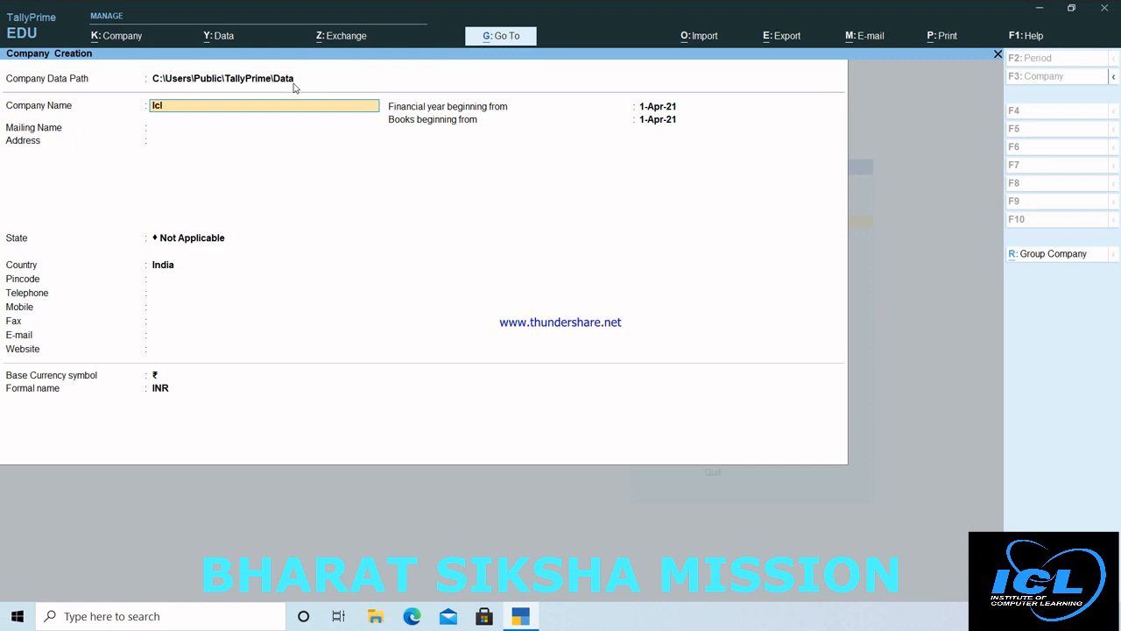
Step: Name the company 'Iclclasses Pvt Ltd.' and keep the matching mailing name
text(ses Pvt Ltd.)
key(Return)
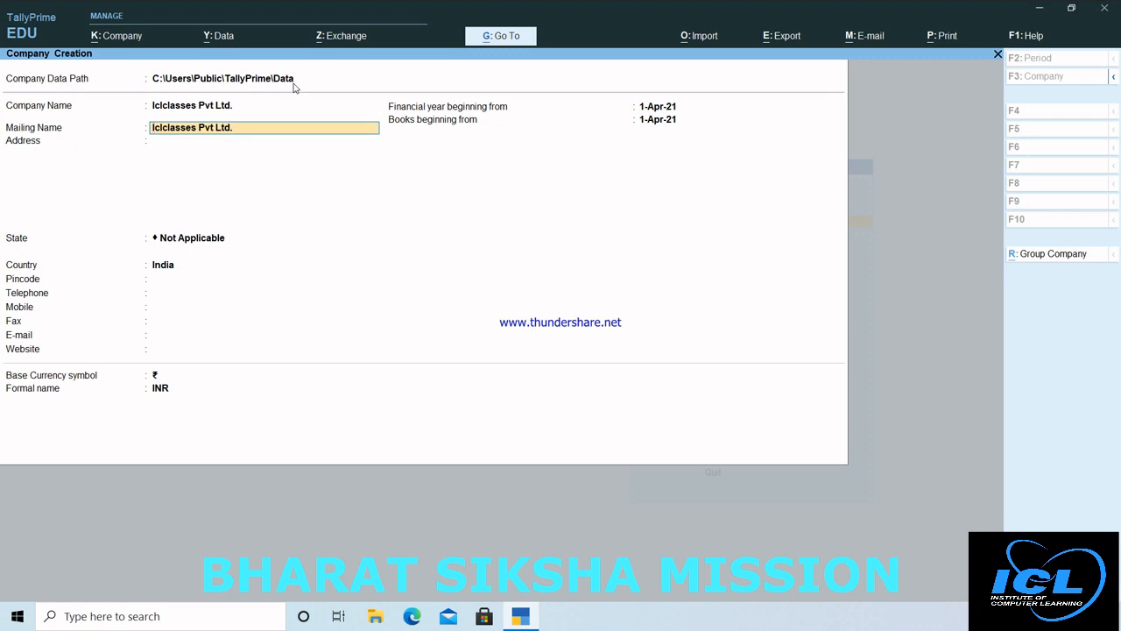
key(Return)
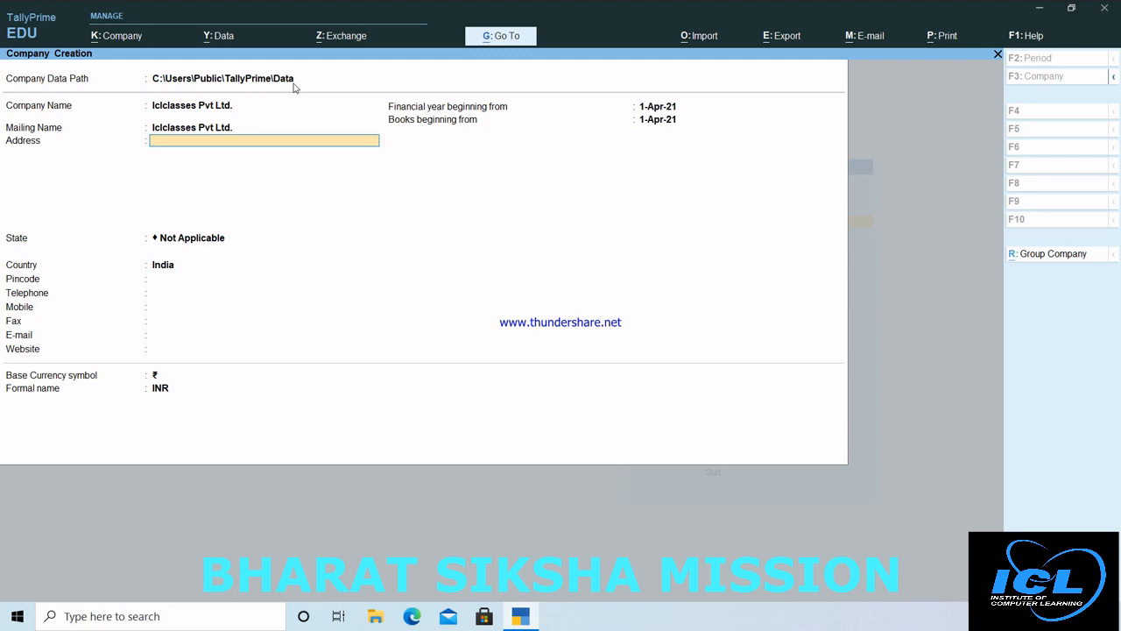
Step: Enter the company's three-line postal address
key(Return)
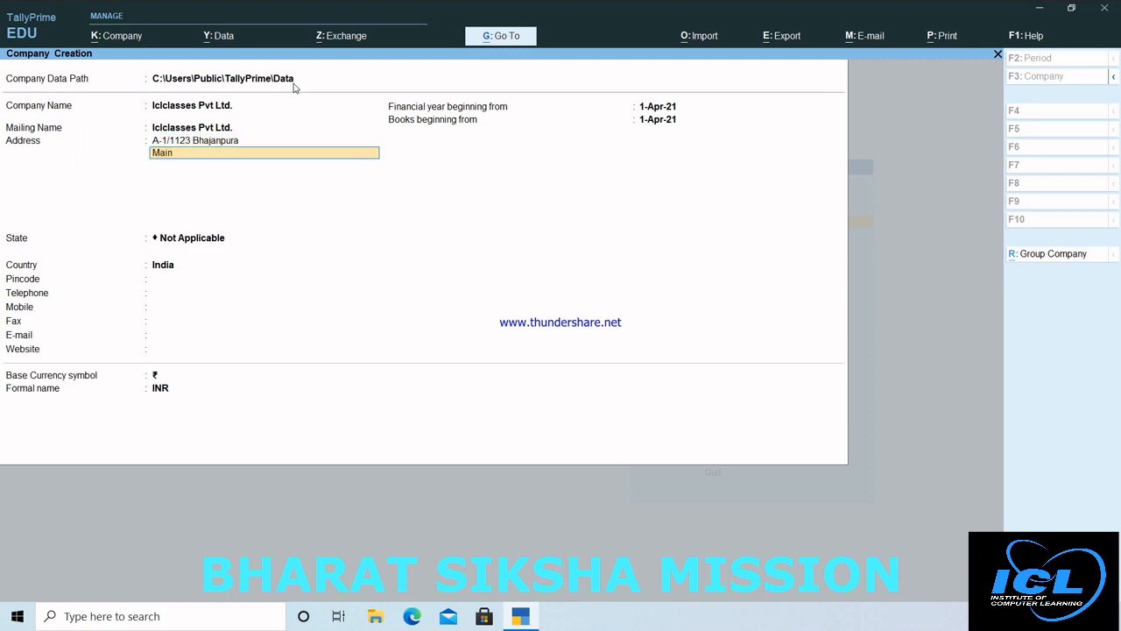
key(Return)
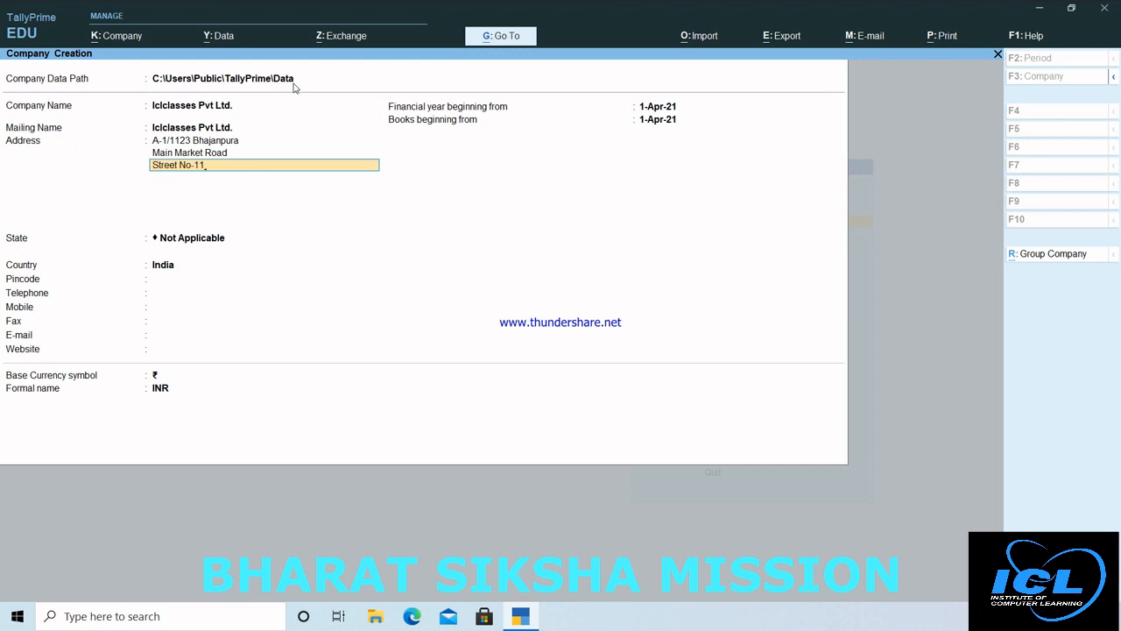
key(Return)
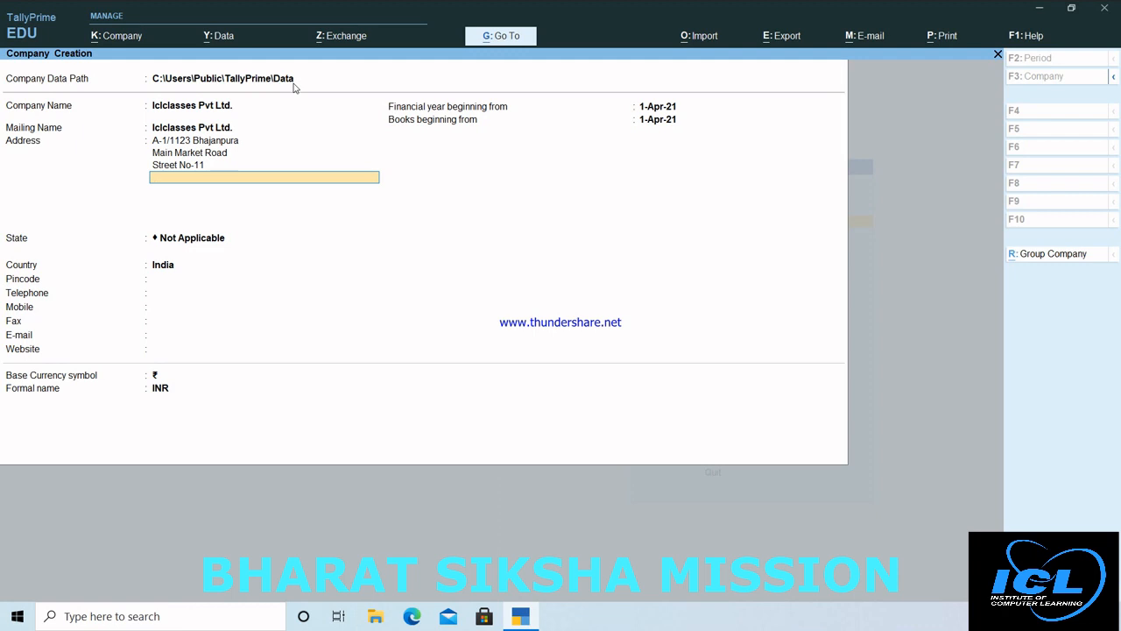
key(Return)
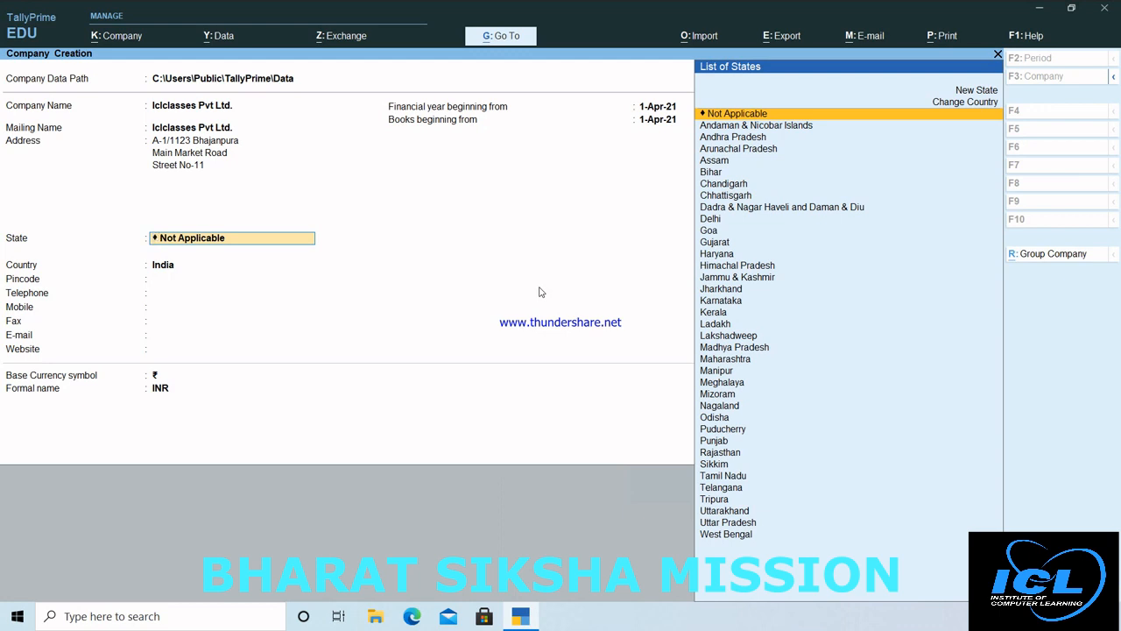
Step: Choose Delhi as the state, keep India as the country, and type the pincode
key(Down)
key(Down)
key(Down)
key(Down)
key(Down)
key(Down)
key(Down)
key(Down)
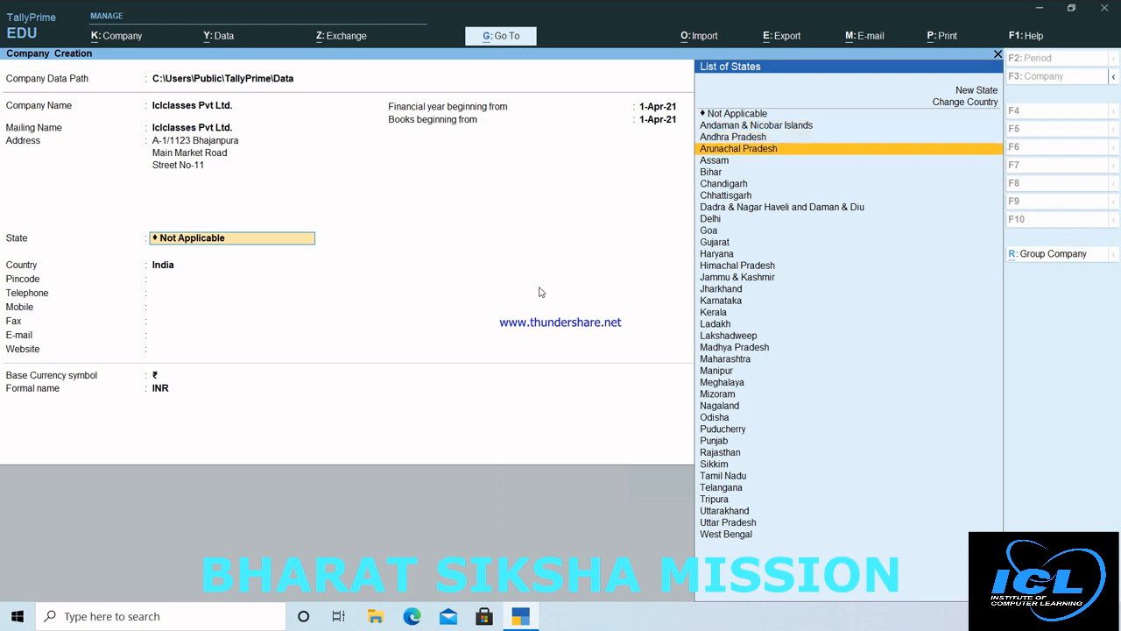
key(Down)
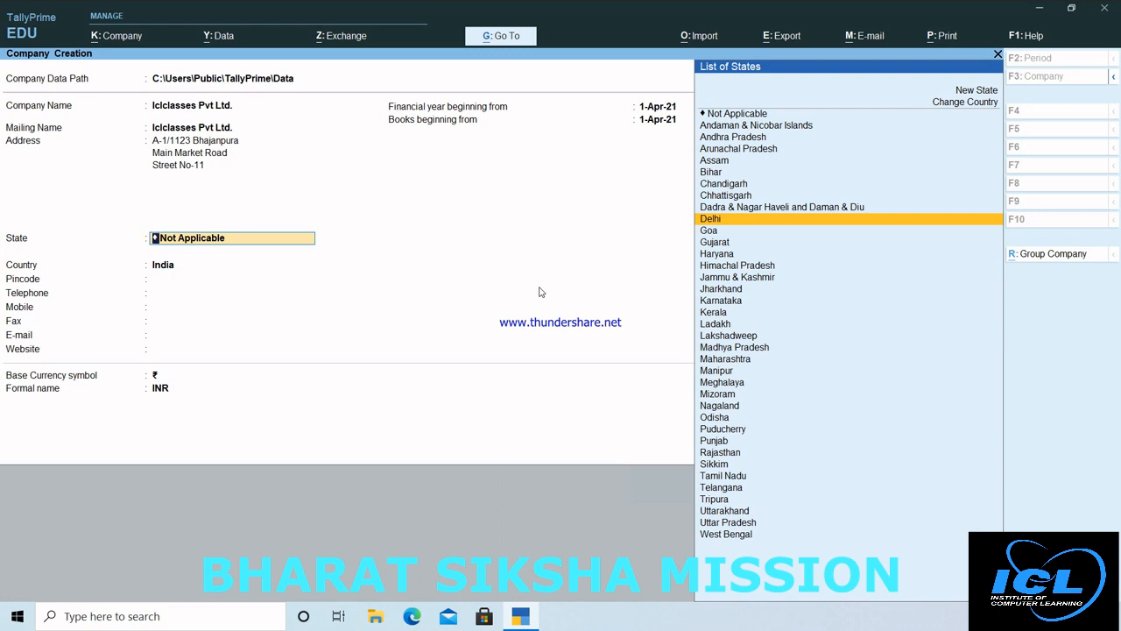
key(Return)
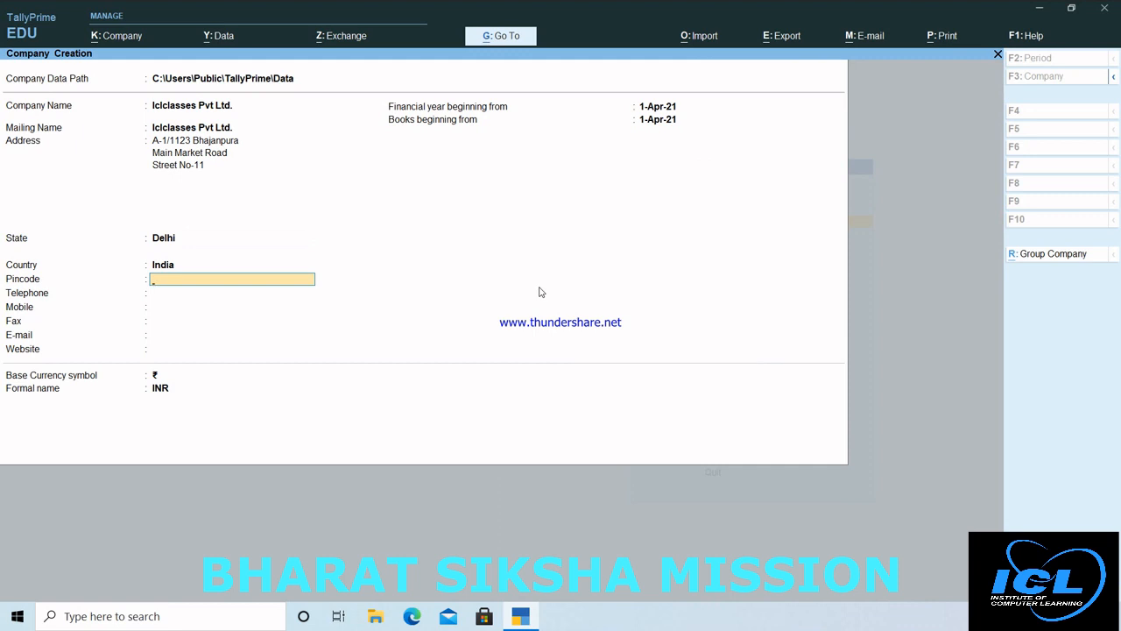
key(BackSpace)
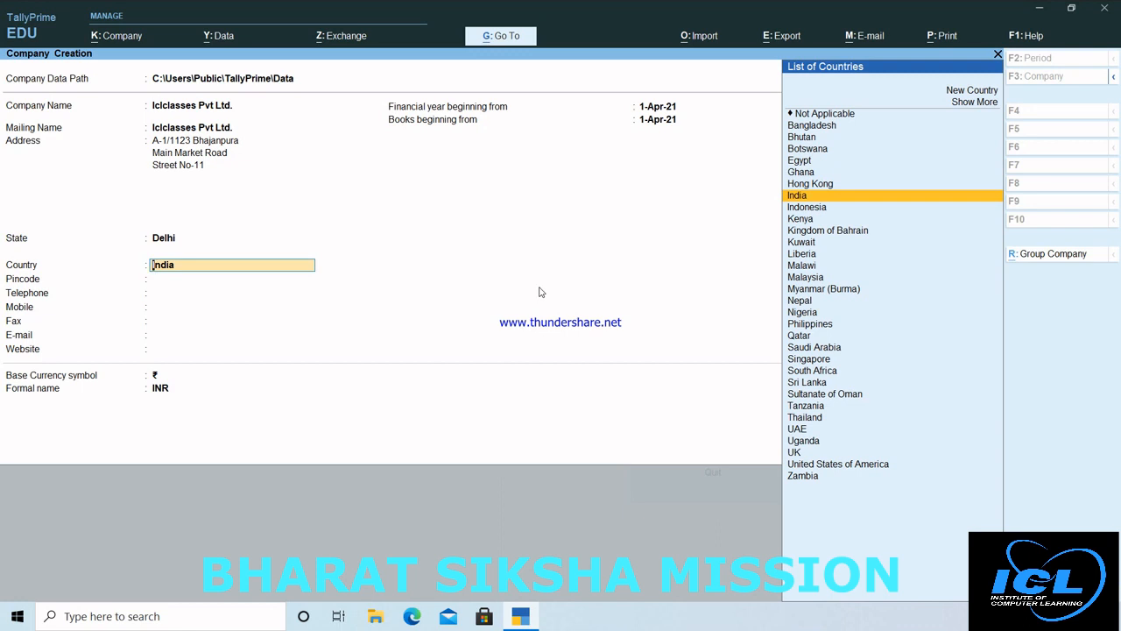
key(Return)
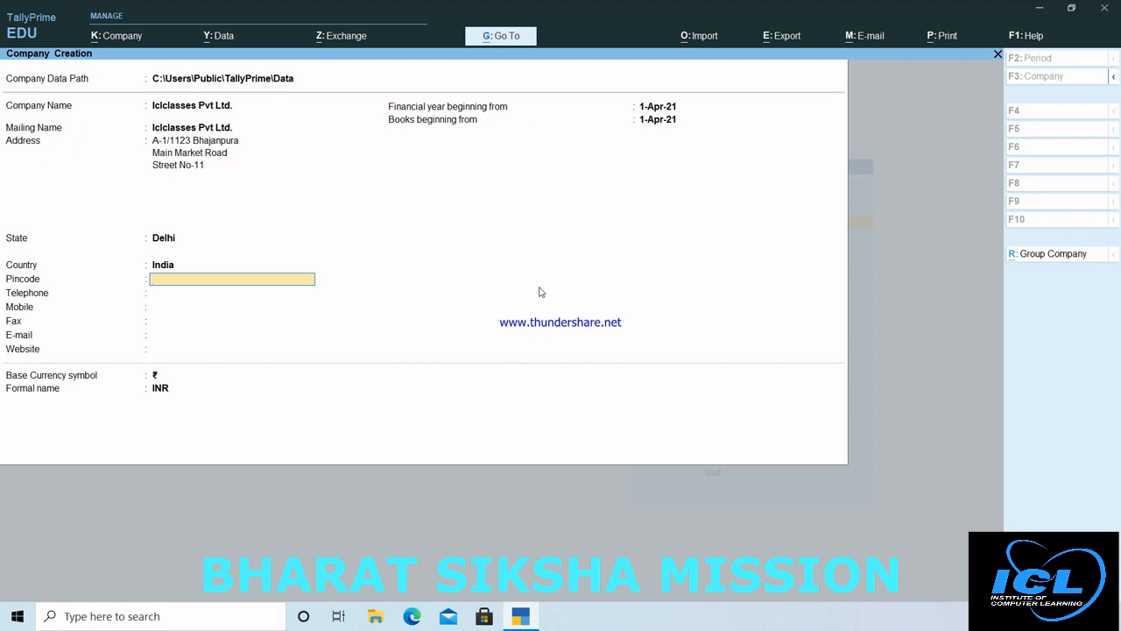
text(110053)
Step: Confirm the pincode, enter the telephone and mobile numbers, and leave fax blank
key(Return)
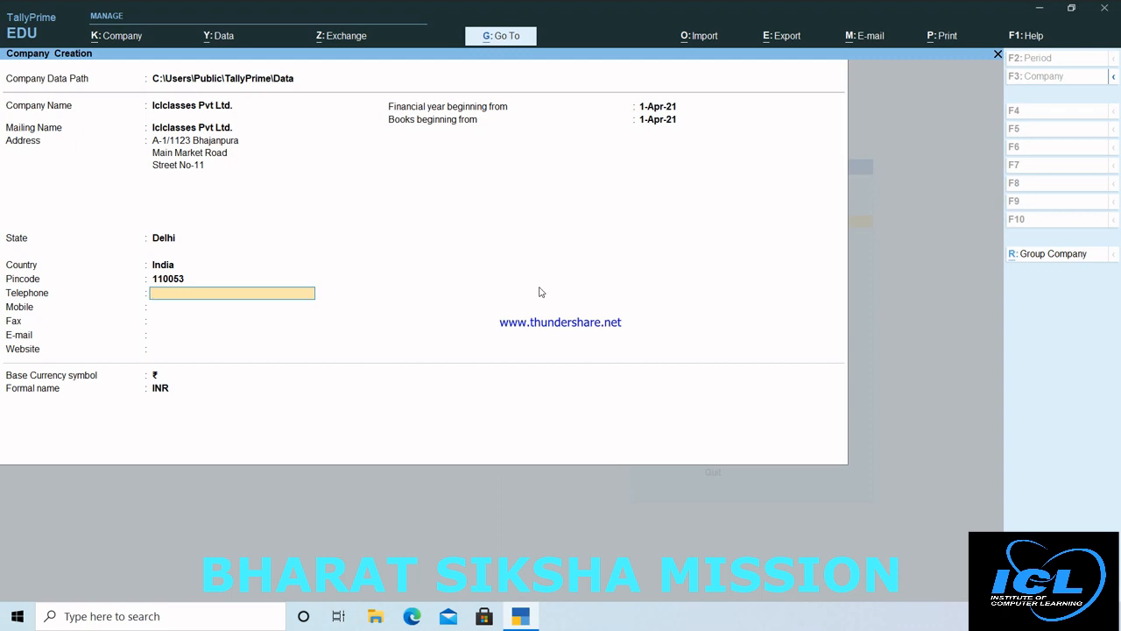
key(Return)
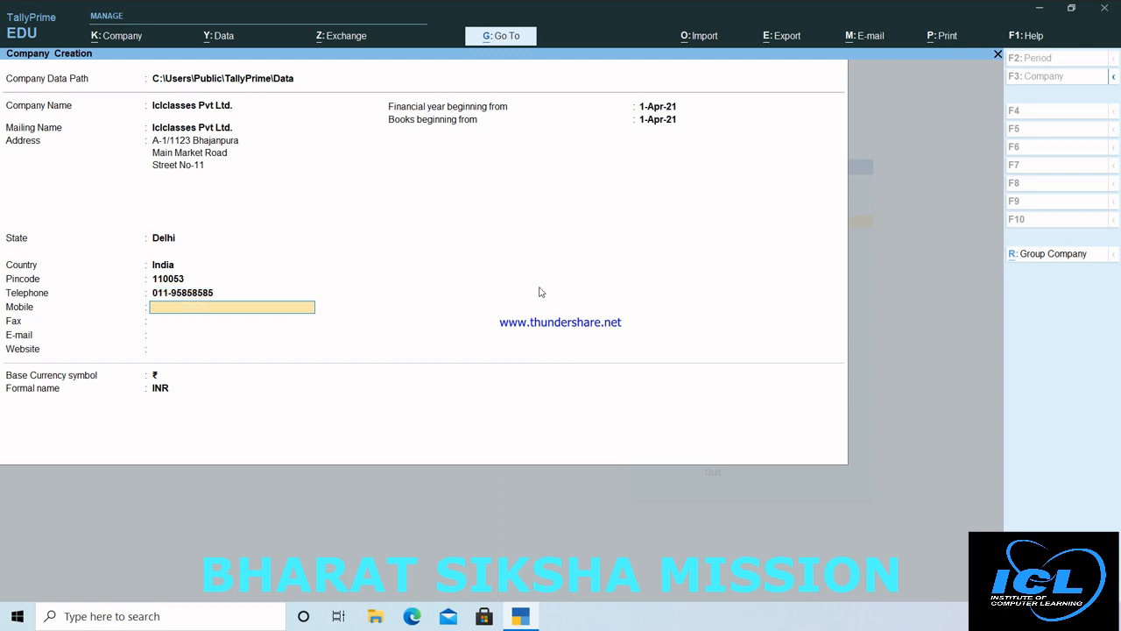
text(9898989898)
key(Return)
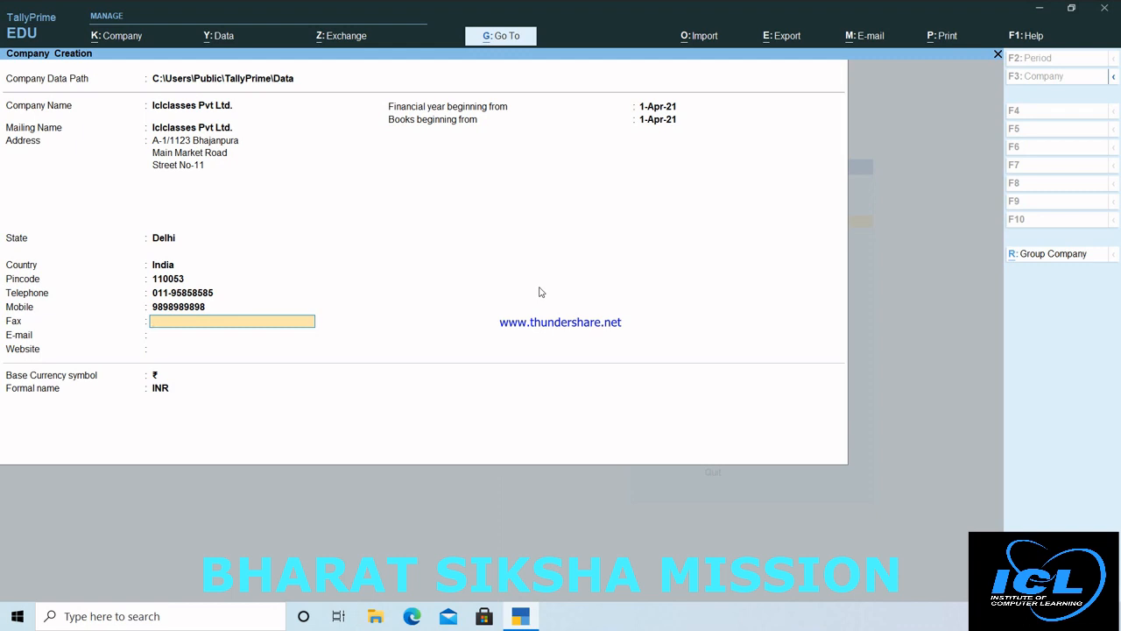
key(Return)
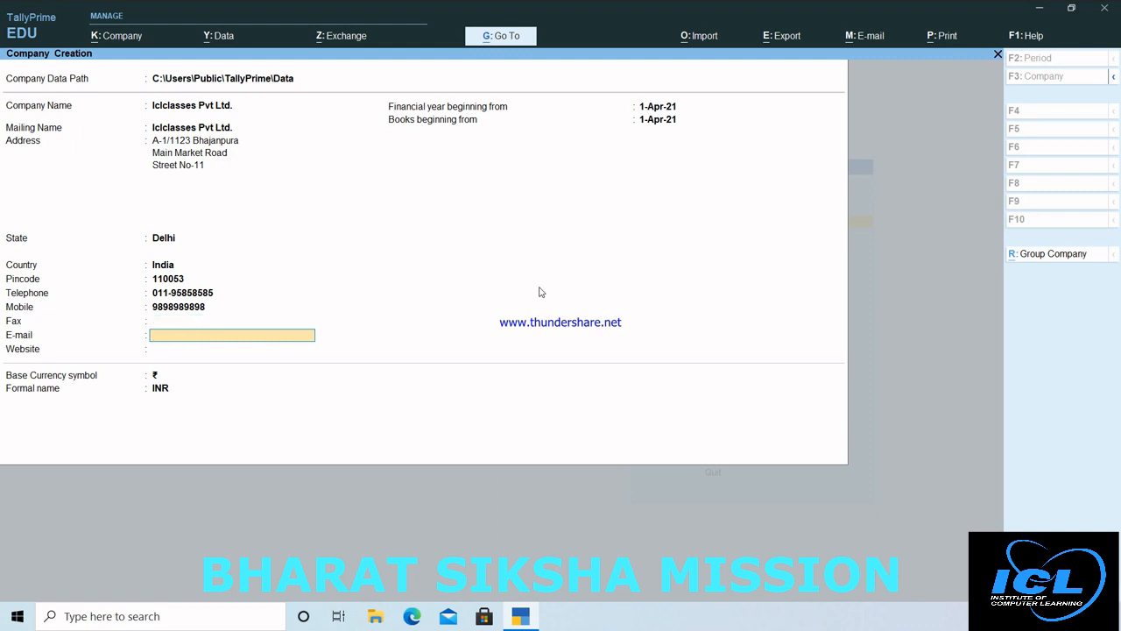
key(Return)
text(www.iclclasse)
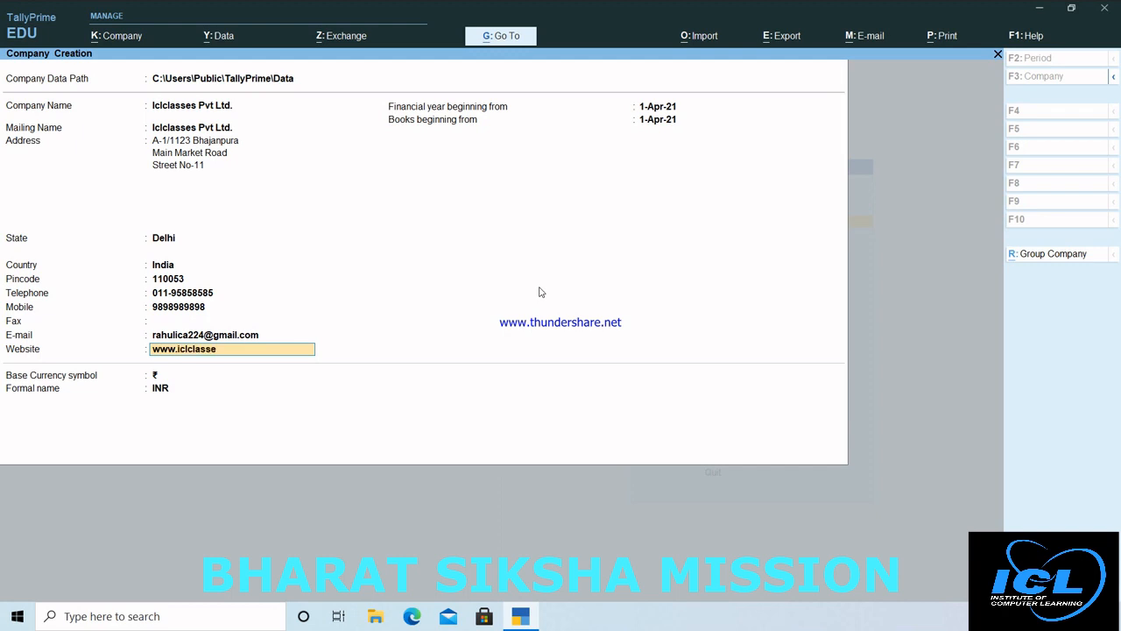
text(s.com)
key(Return)
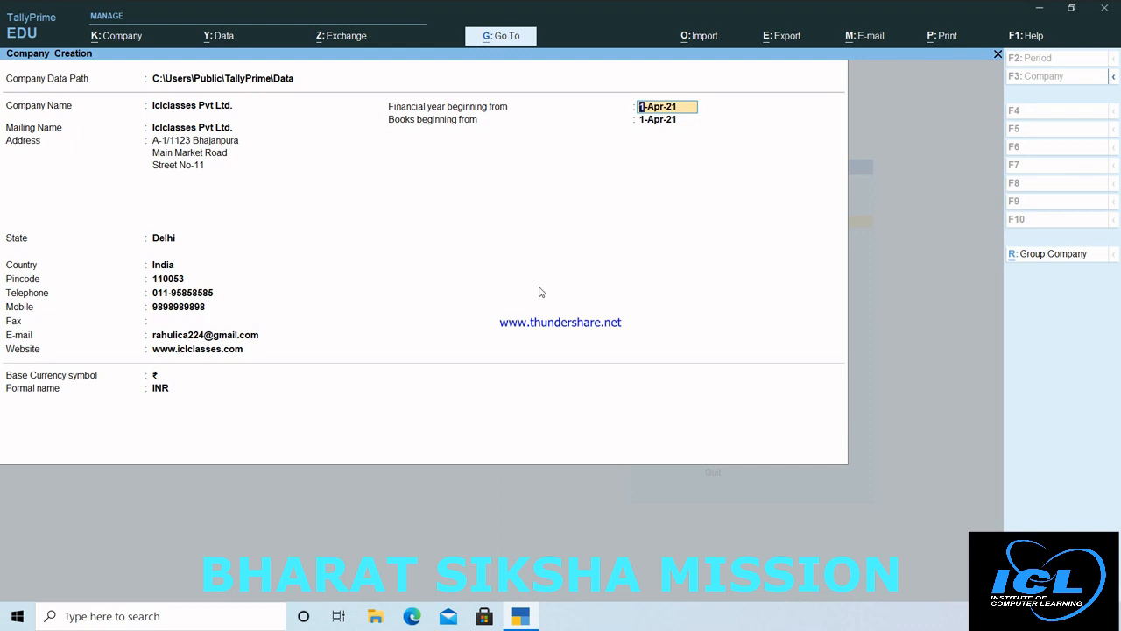
Step: Keep the 1-Apr-21 financial year and books start, the ₹ symbol, and accept the details
key(Return)
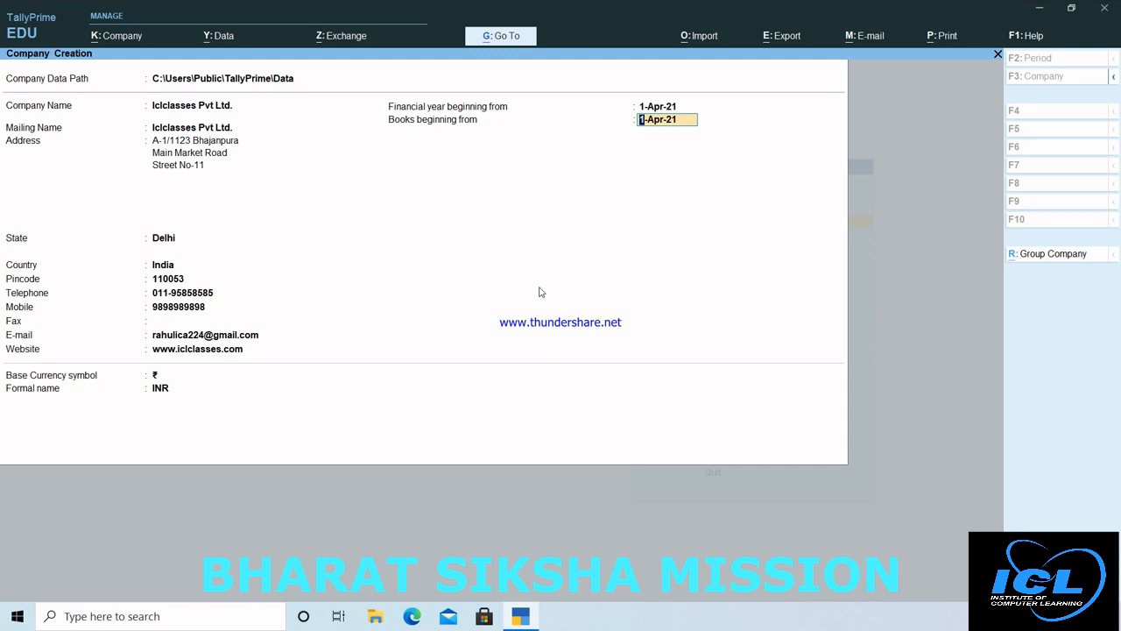
key(Return)
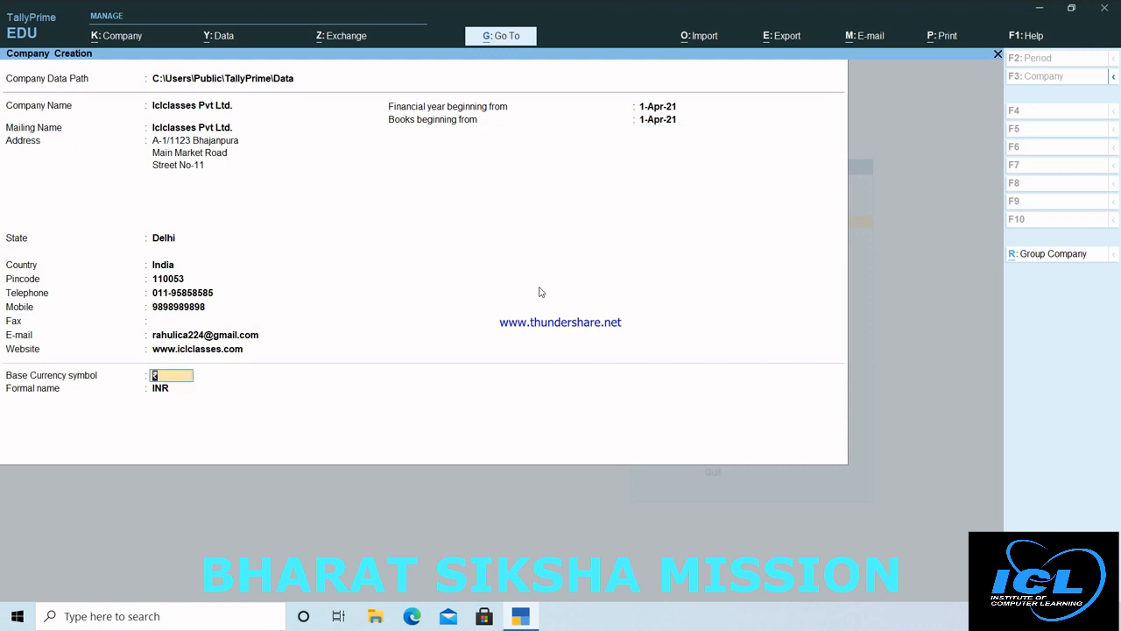
key(Return)
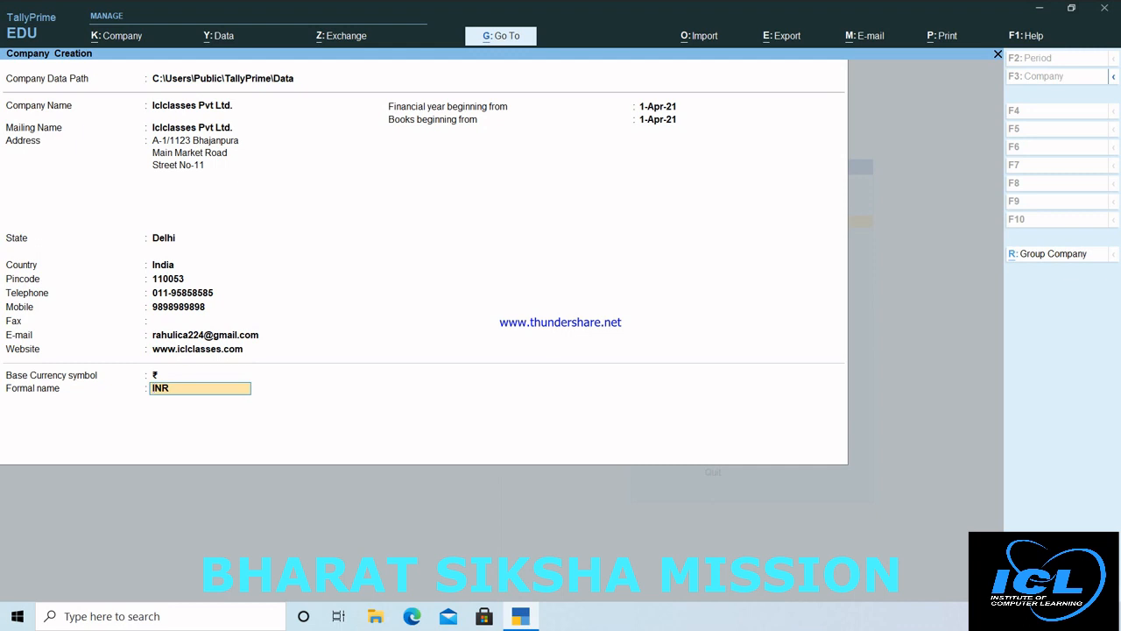
key(Return)
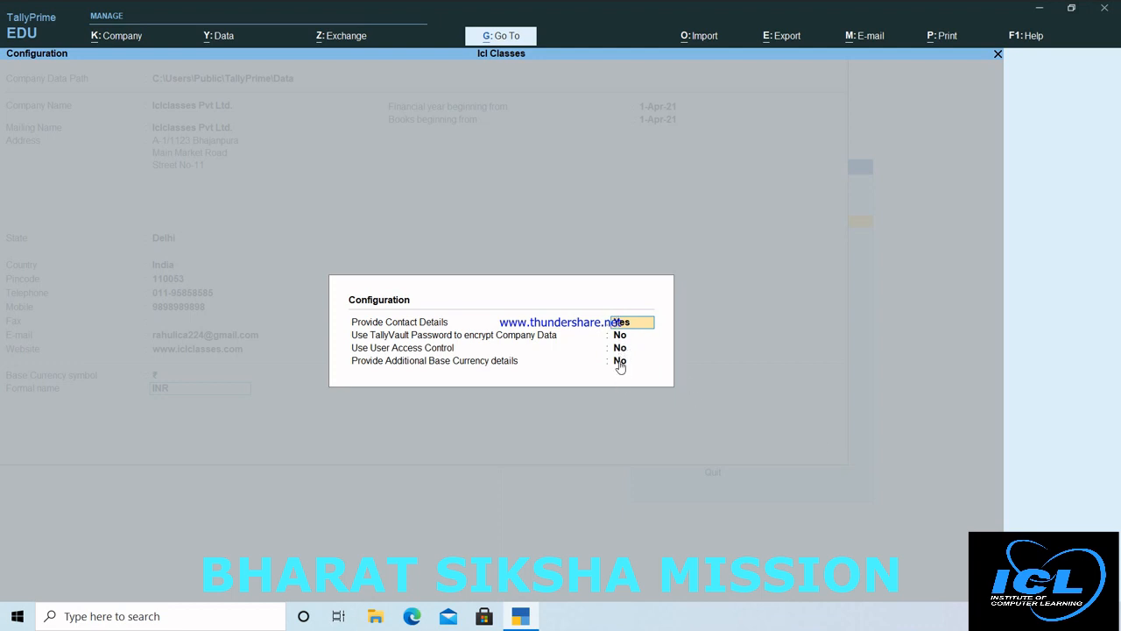
Step: Enable TallyVault, user access control and additional base currency details in Configuration
key(Return)
text(y)
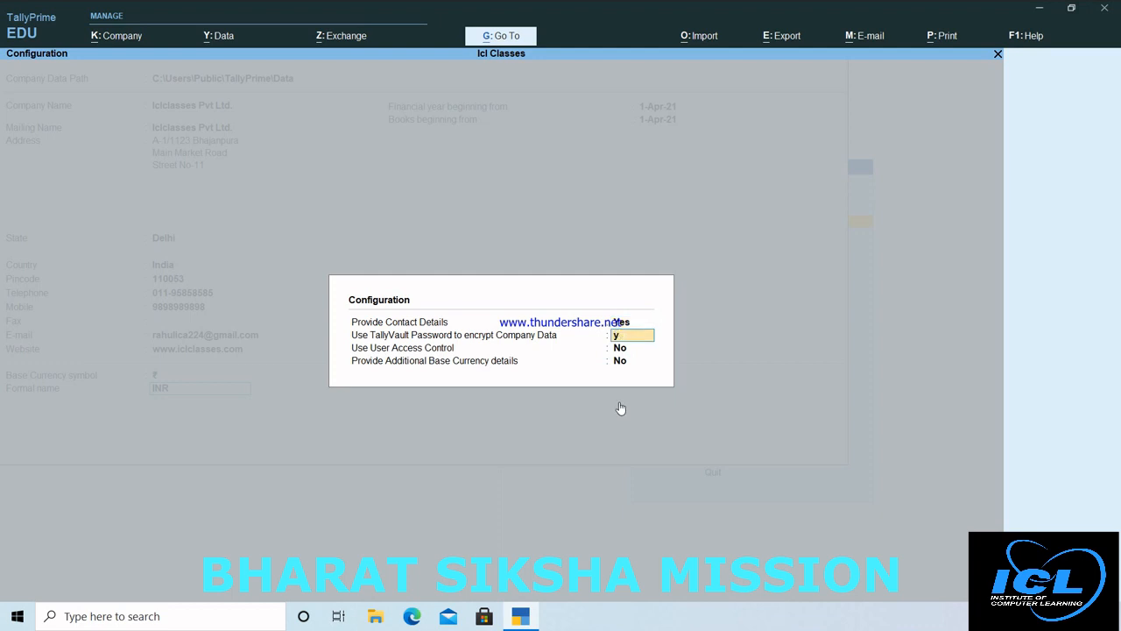
key(Return)
text(y)
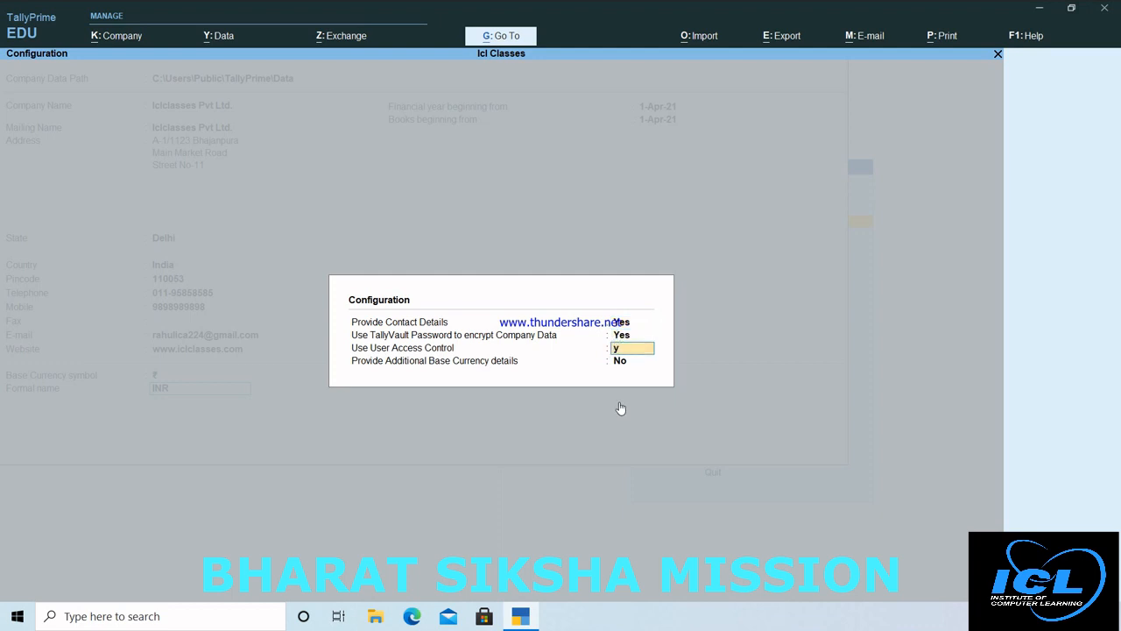
key(Return)
text(y)
key(Return)
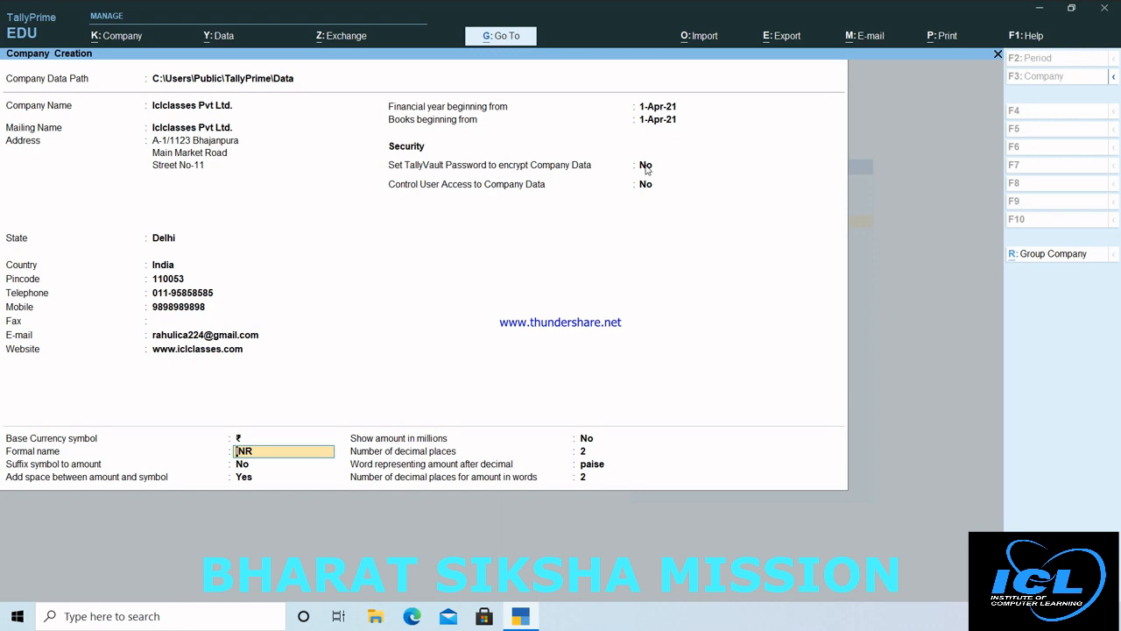
click(646, 167)
Step: Turn on user access control with an administrator username and confirmed password
click(645, 185)
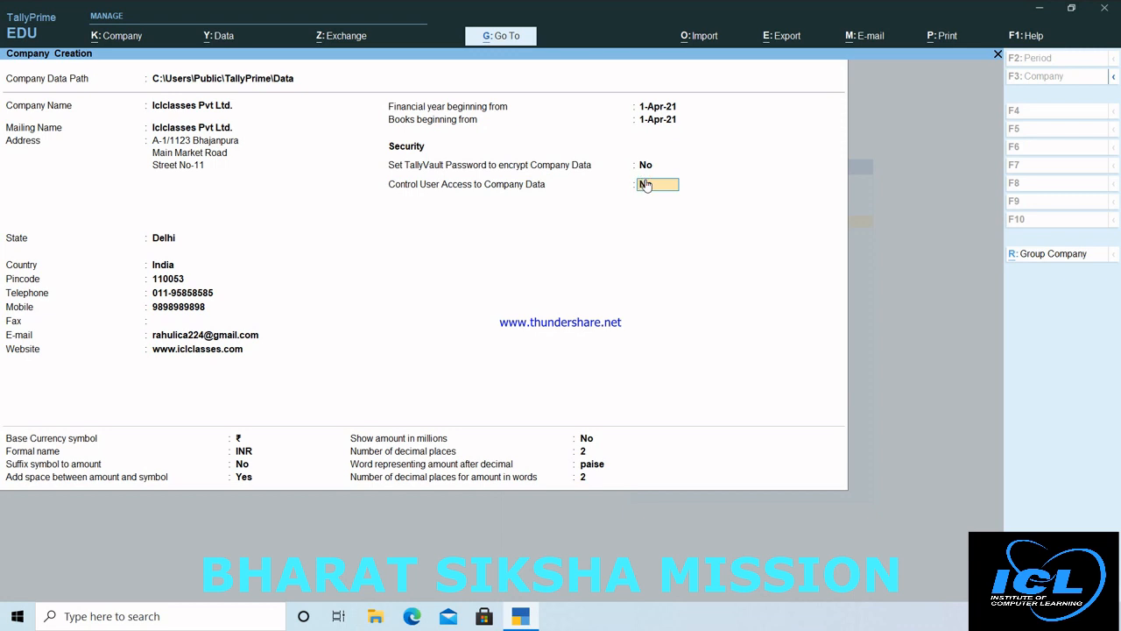
text(y)
key(Return)
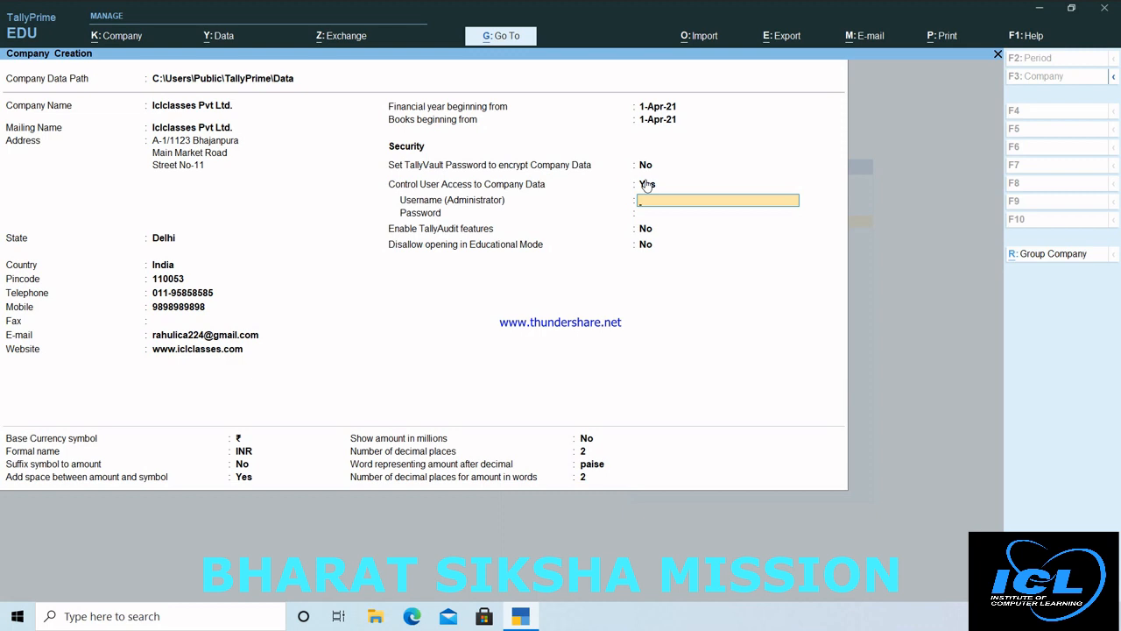
text(rahu)
key(Return)
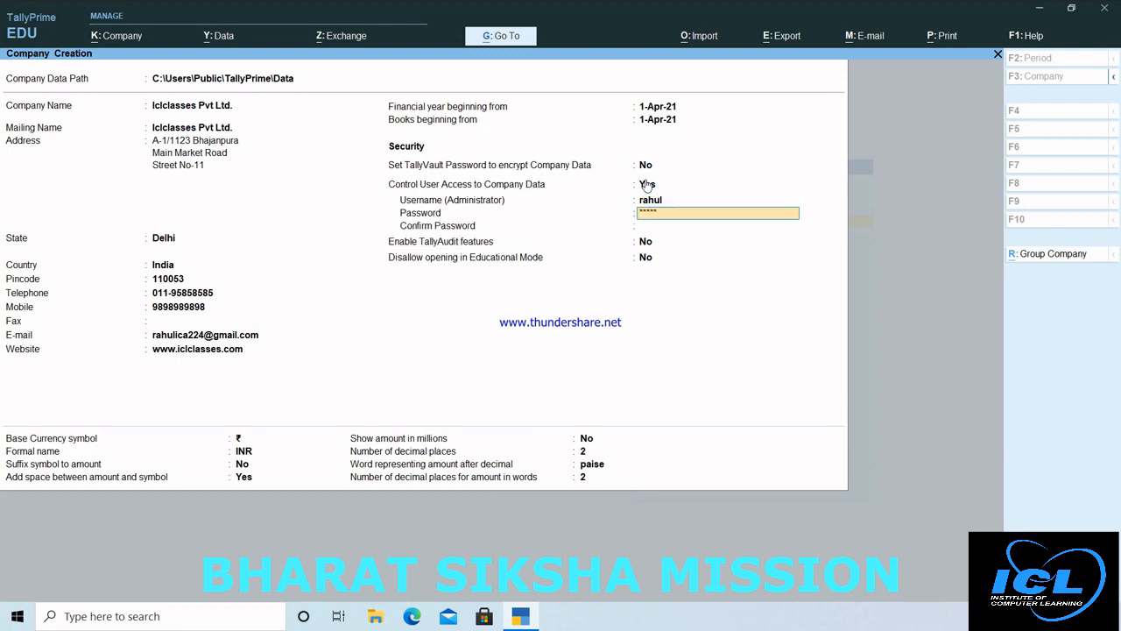
key(Return)
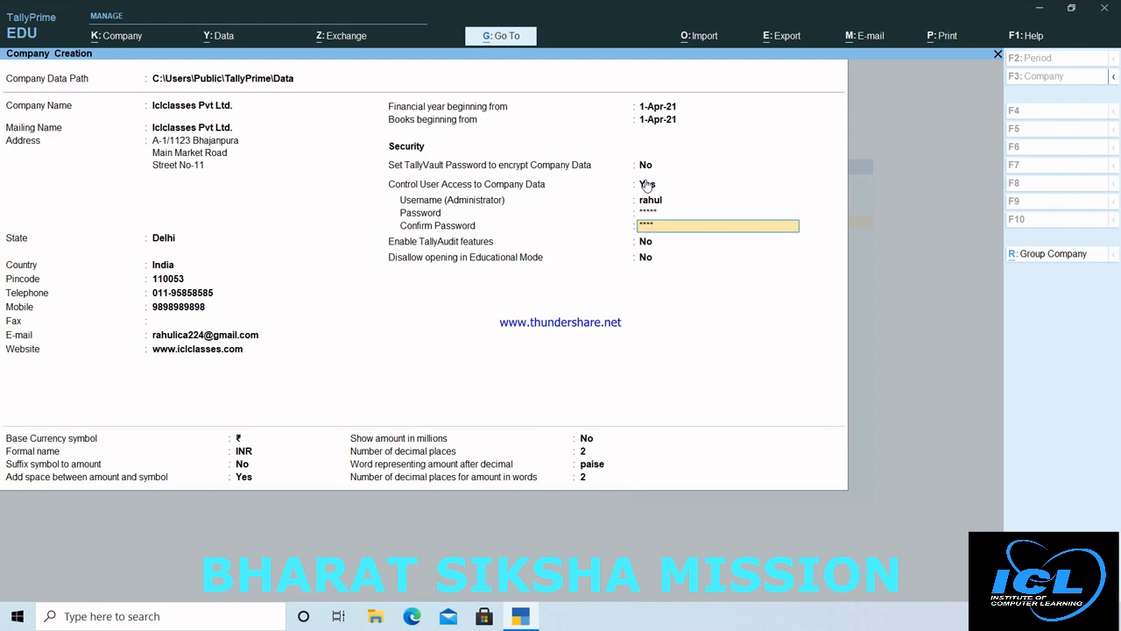
key(Return)
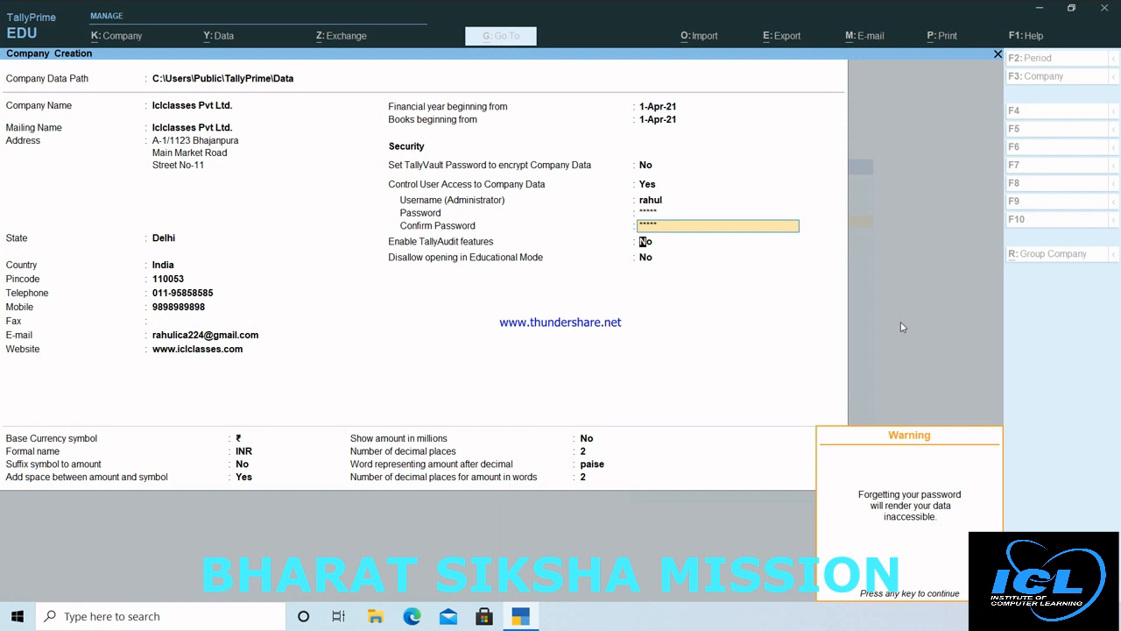
key(Return)
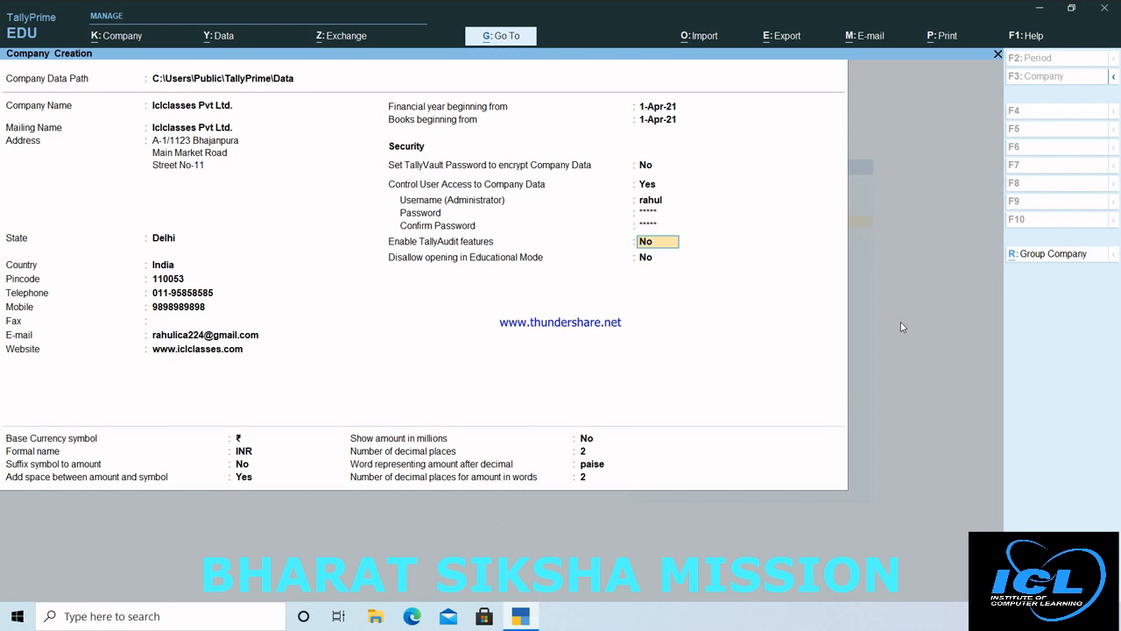
Step: Keep TallyAudit off, educational-mode opening allowed, and the default currency symbol
key(Return)
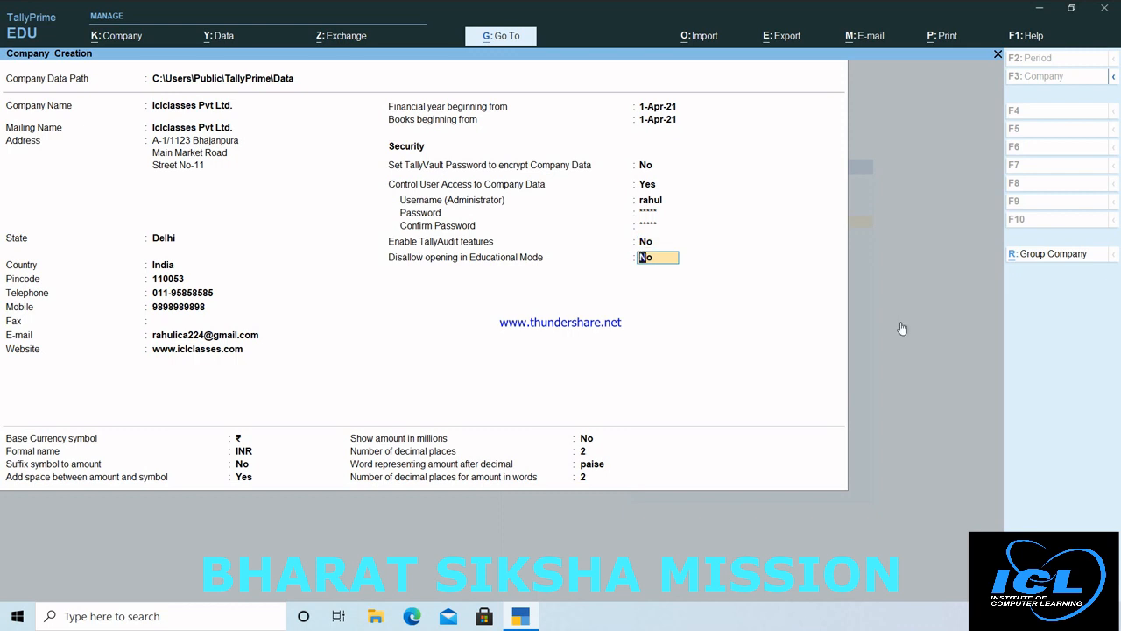
key(Return)
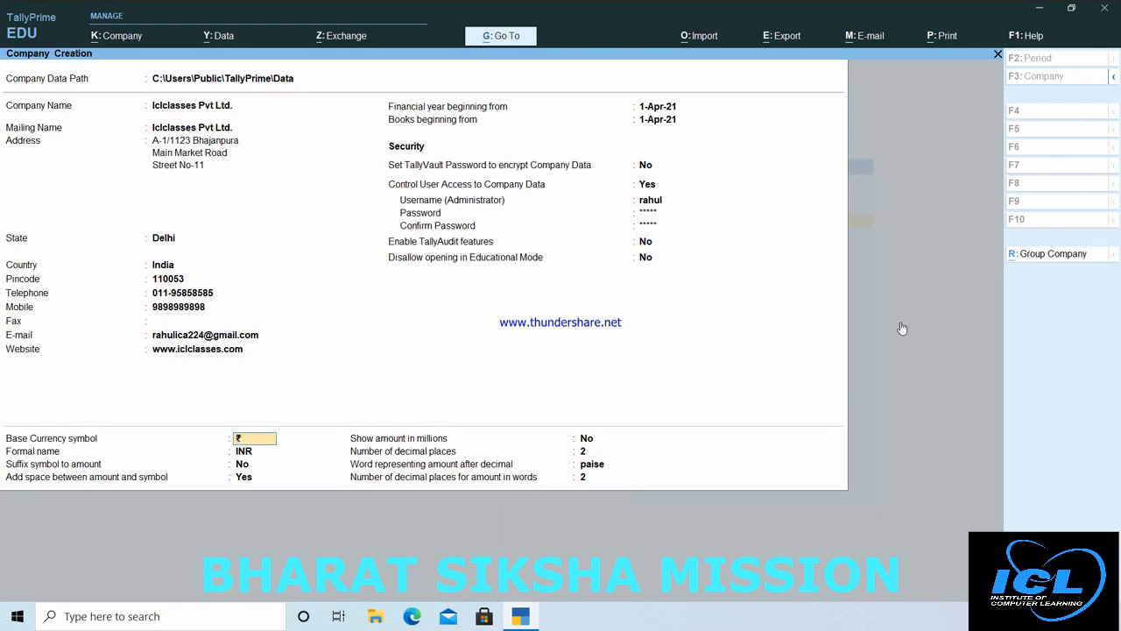
key(Return)
key(Return)
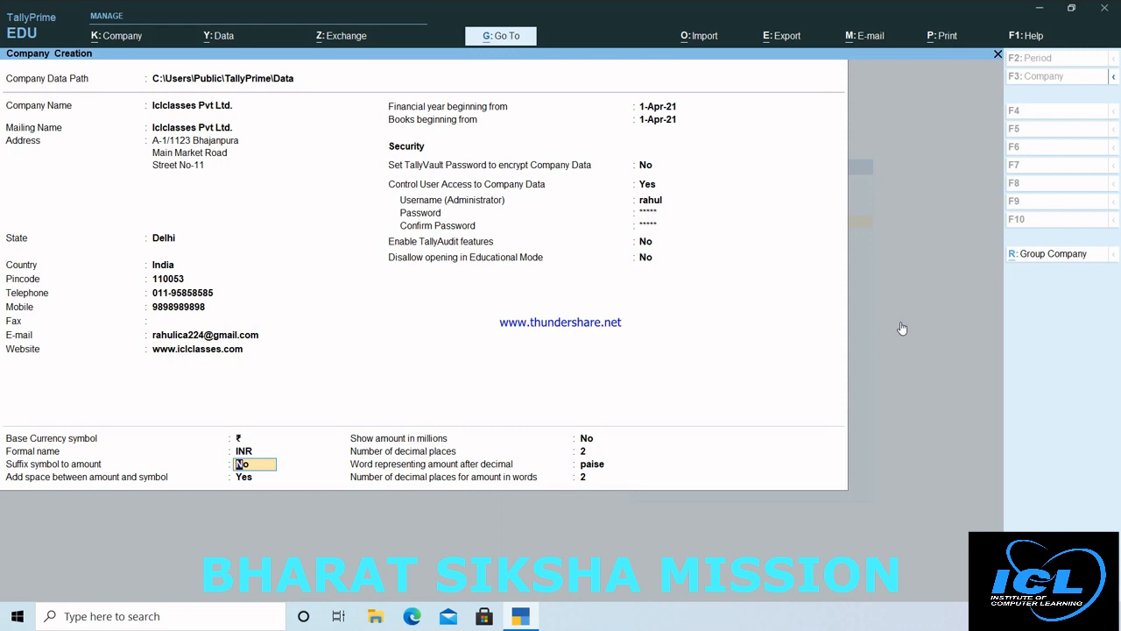
Step: Keep default currency formatting: no suffix, not in millions, 2 decimals, paise
key(Return)
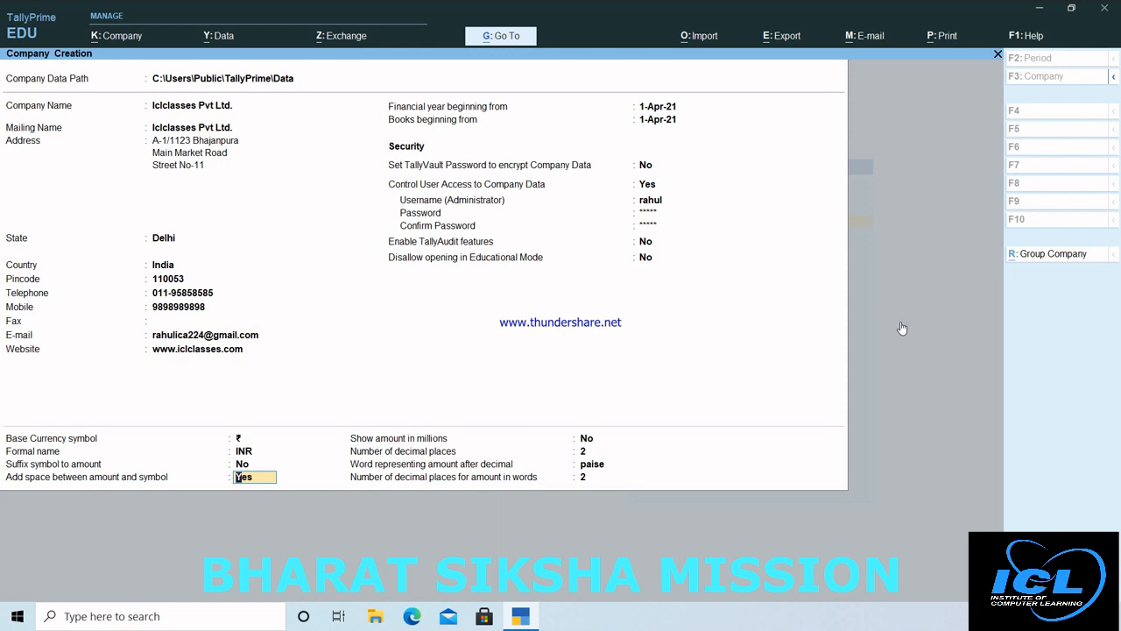
key(Return)
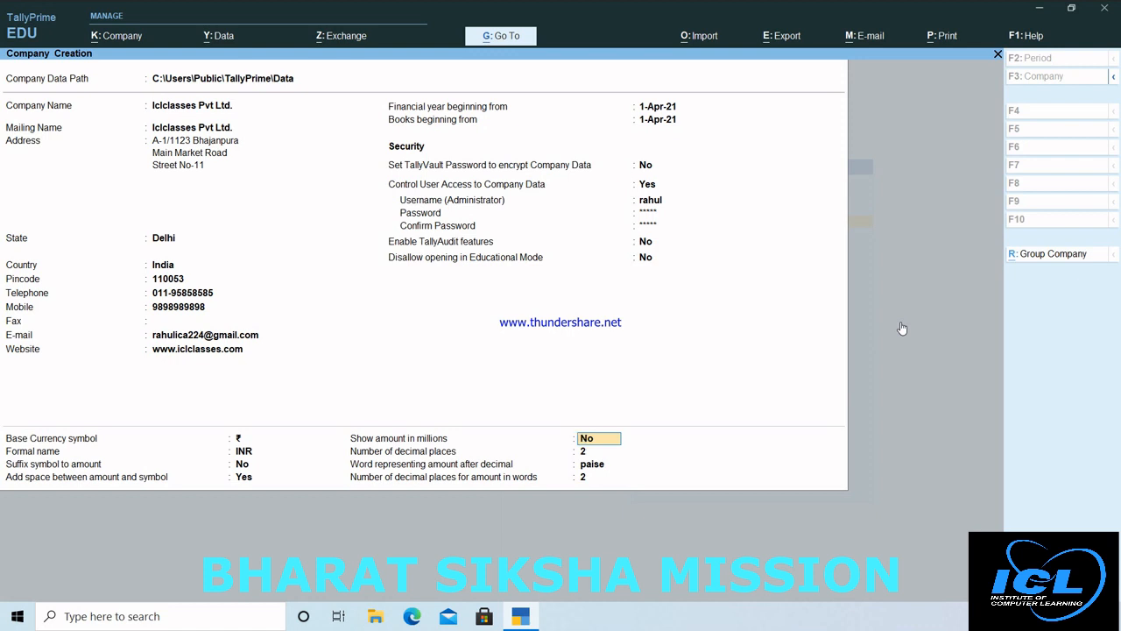
key(Return)
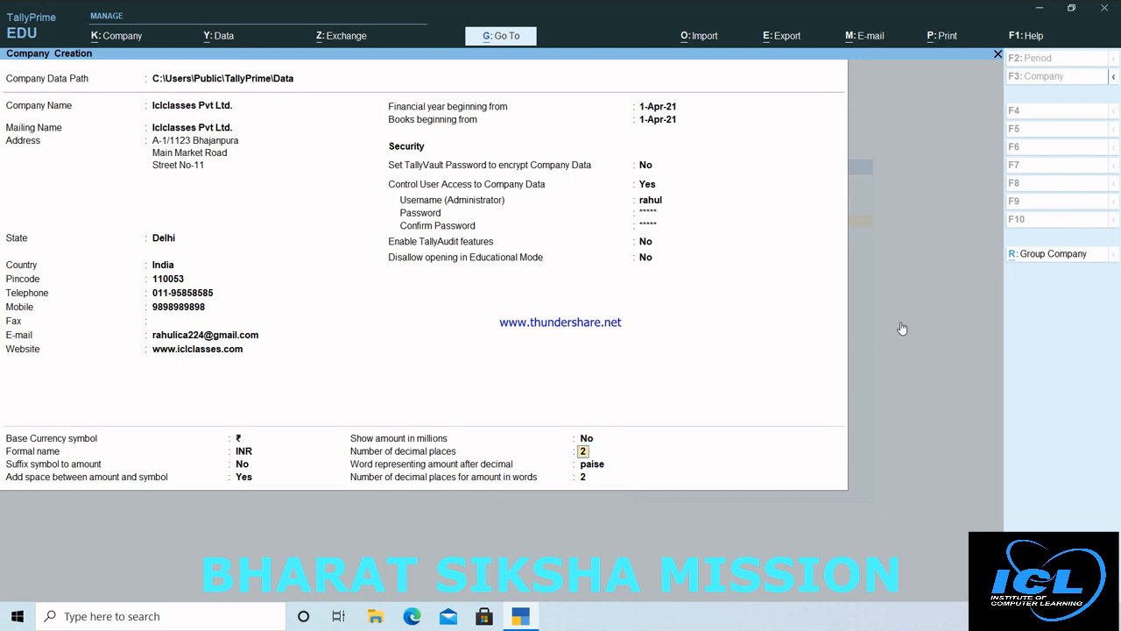
key(Return)
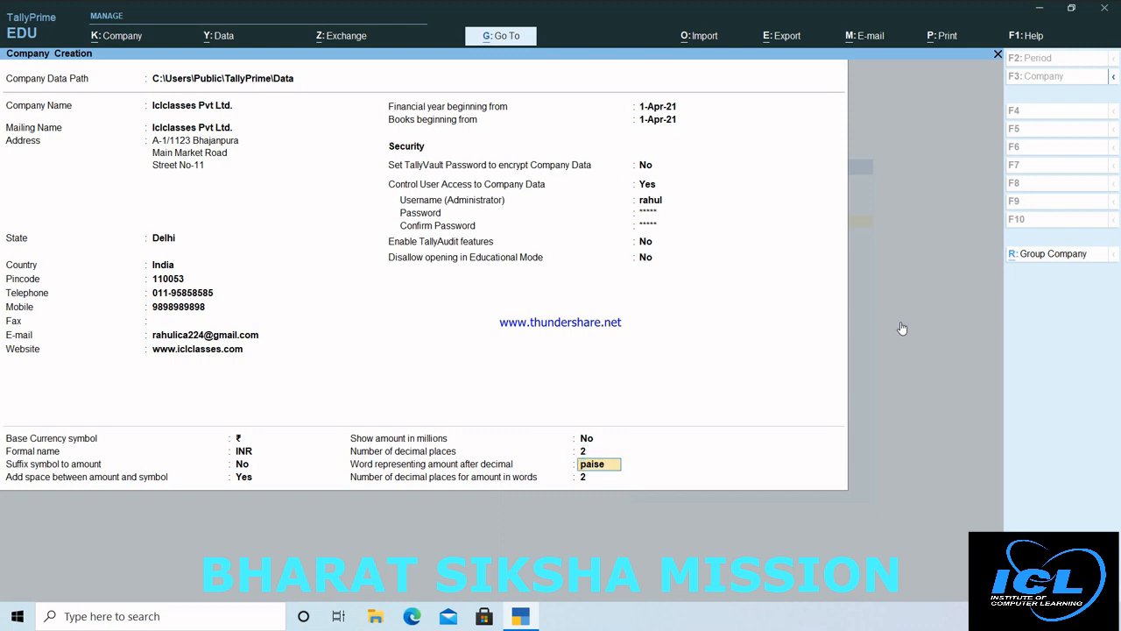
key(Return)
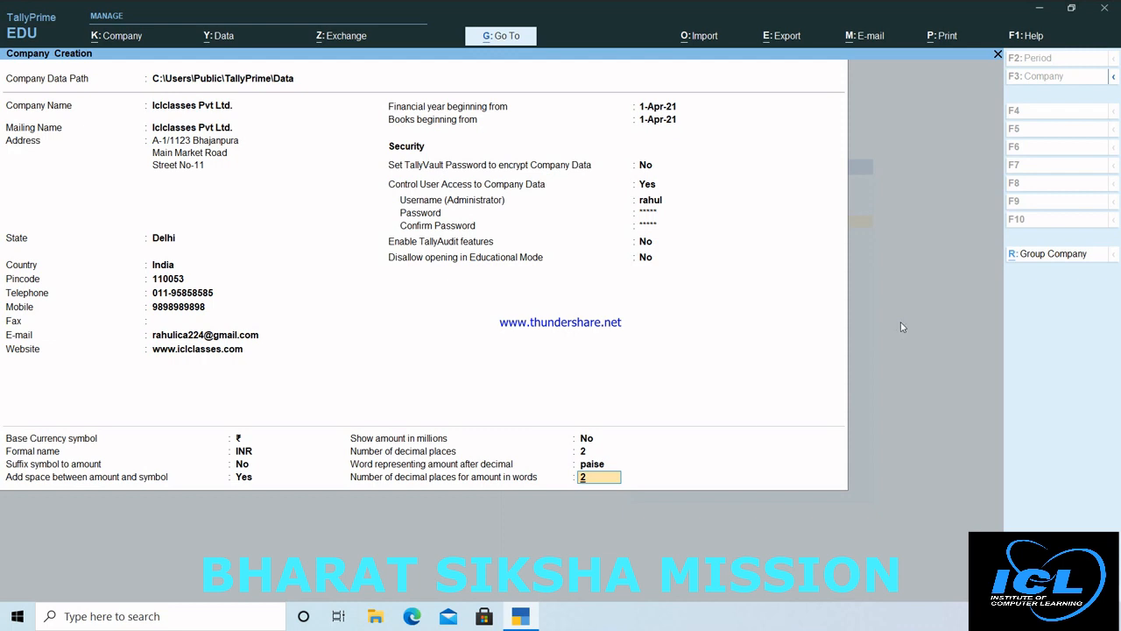
key(Return)
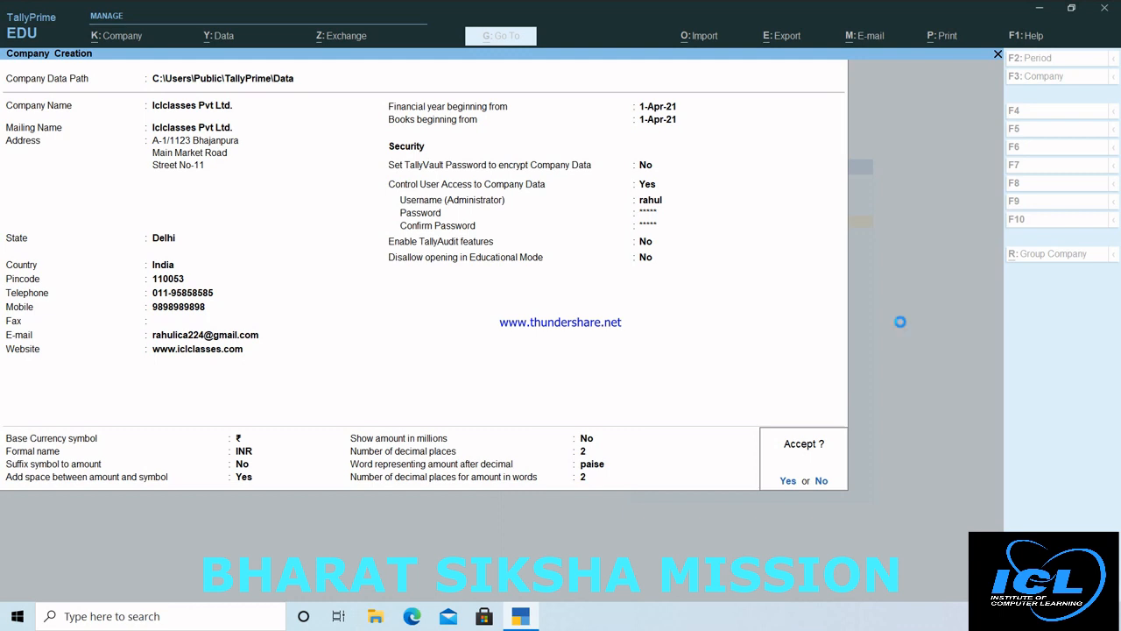
Step: Log in to Iclclasses Pvt Ltd. as administrator and accept the default company features
text(rahul)
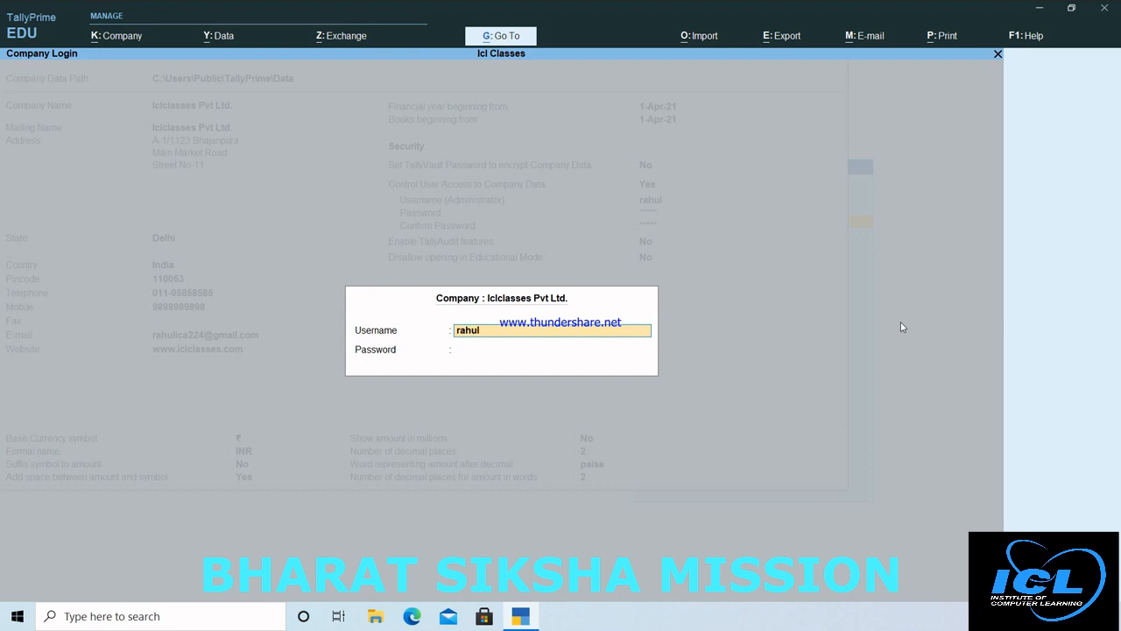
key(Return)
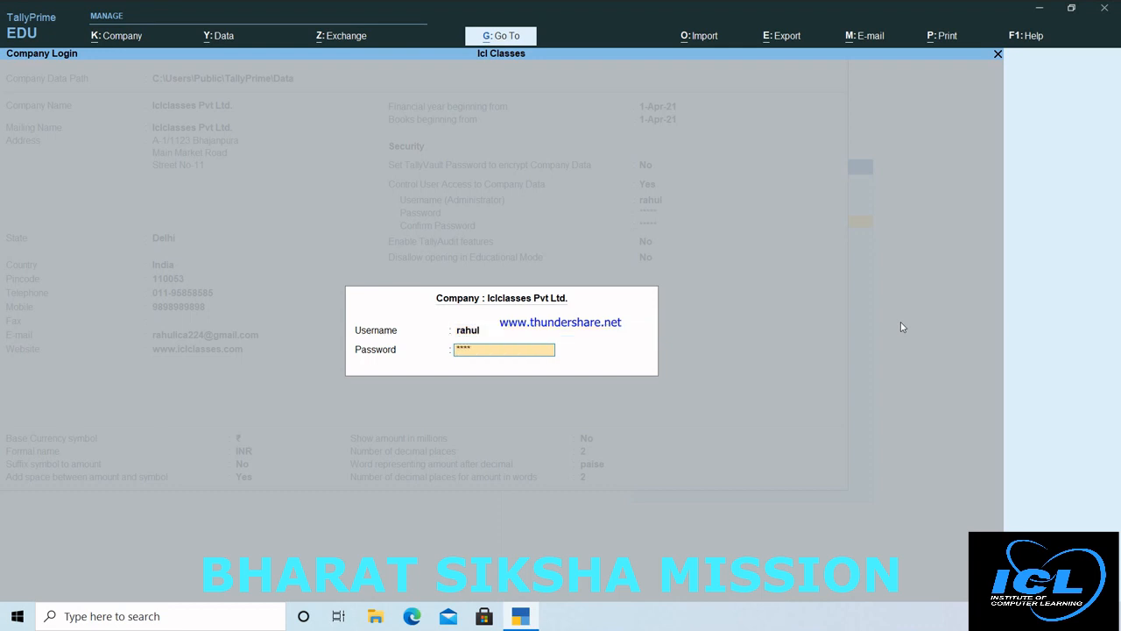
key(Return)
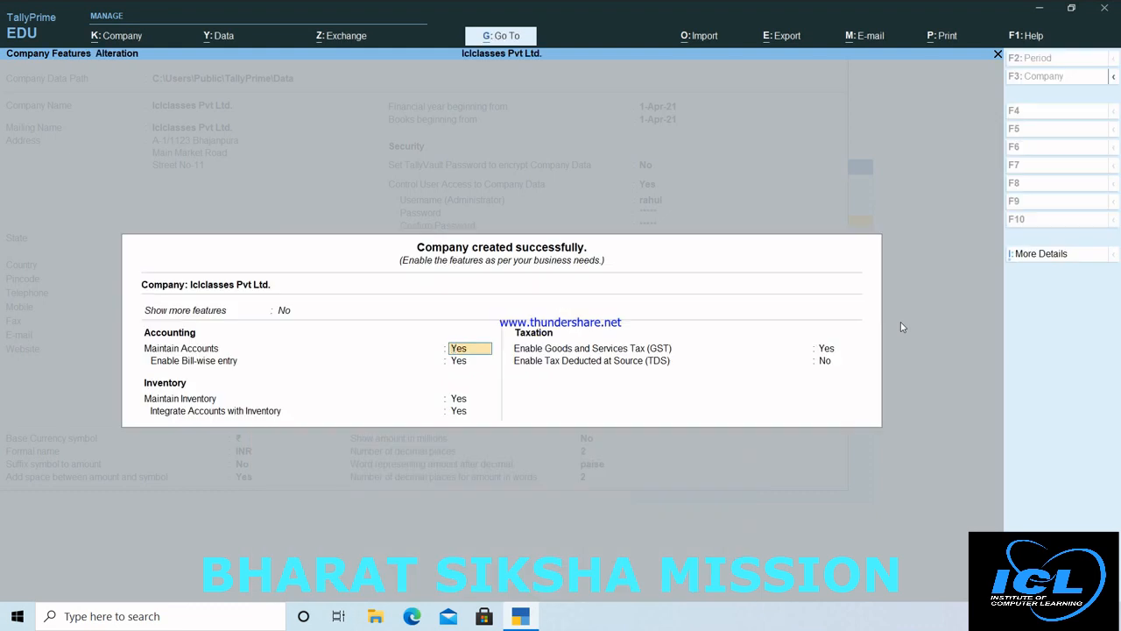
key(ctrl)
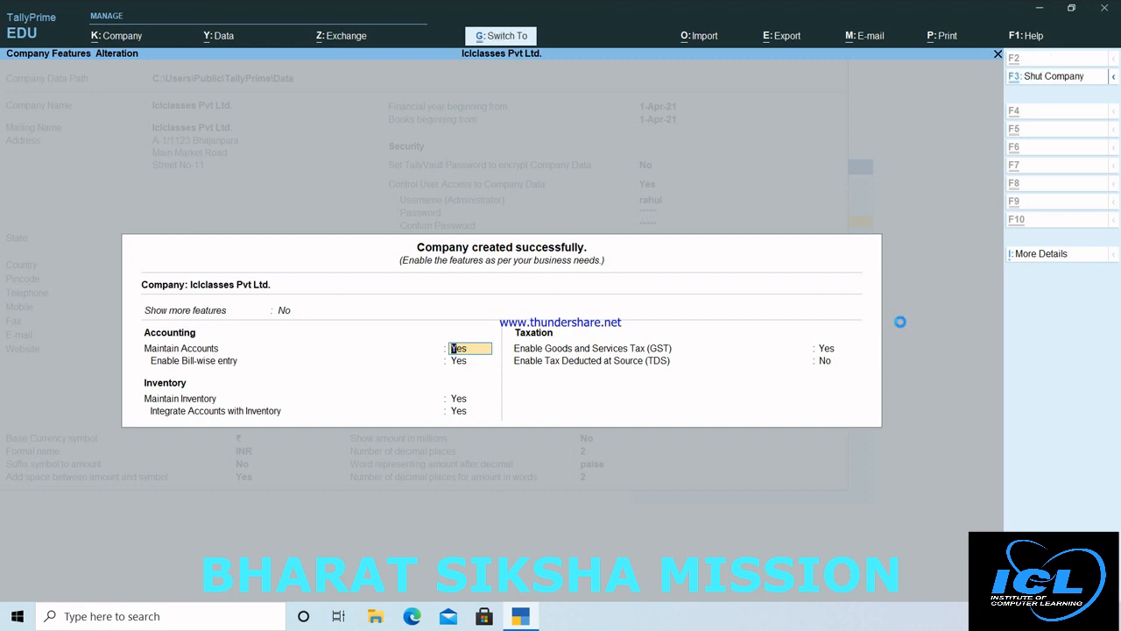
key(ctrl+a)
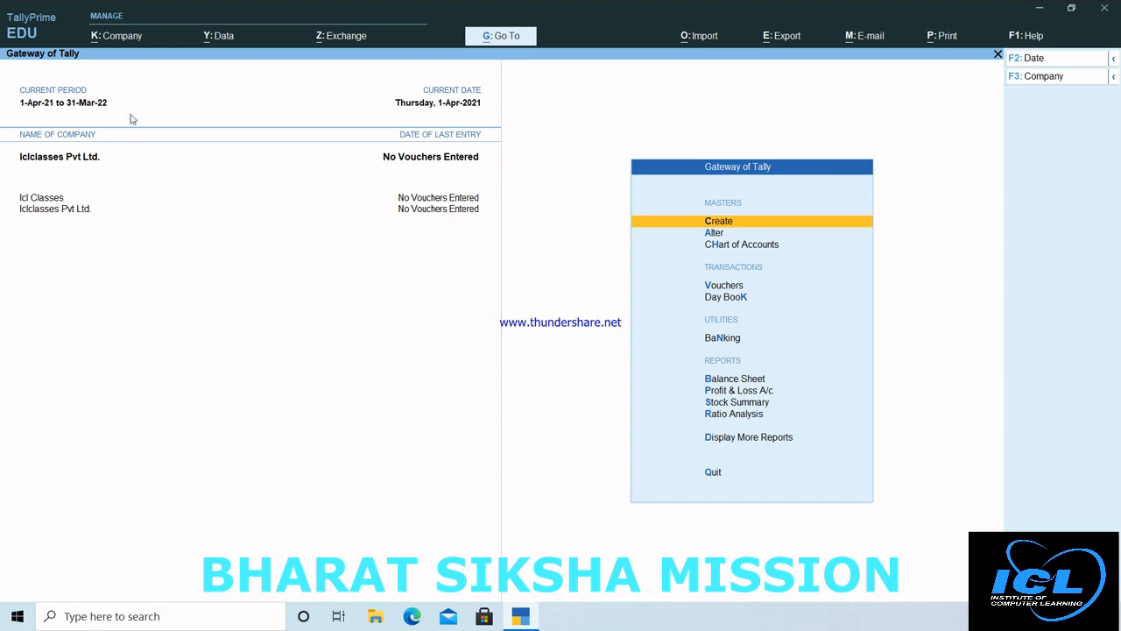
Step: Shut the Icl Classes company via Company > Shut
click(115, 36)
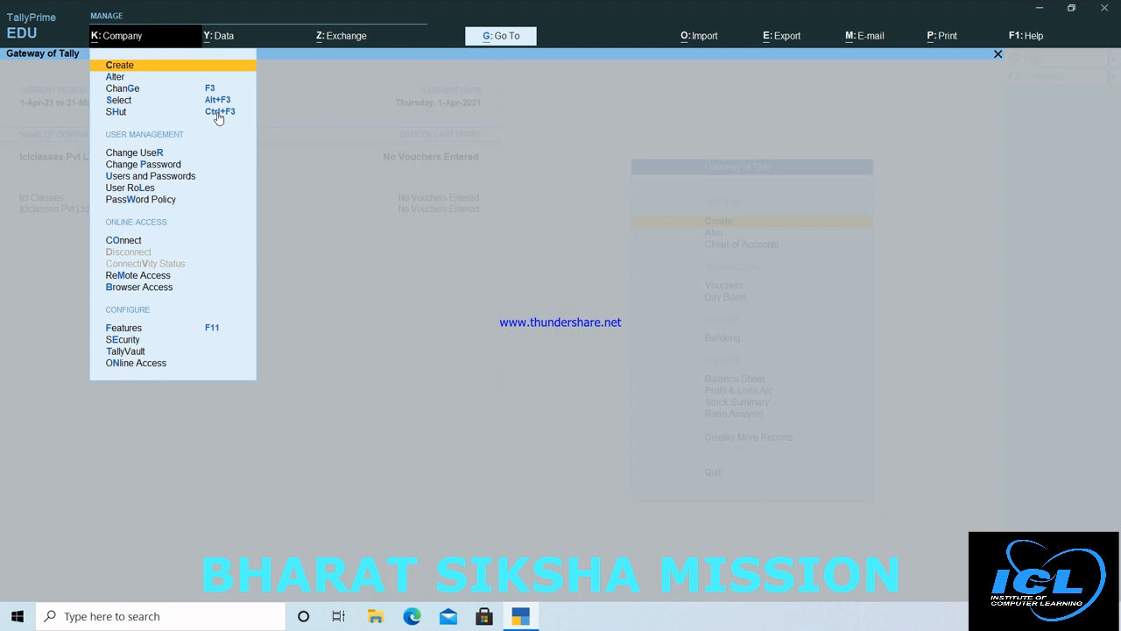
click(216, 112)
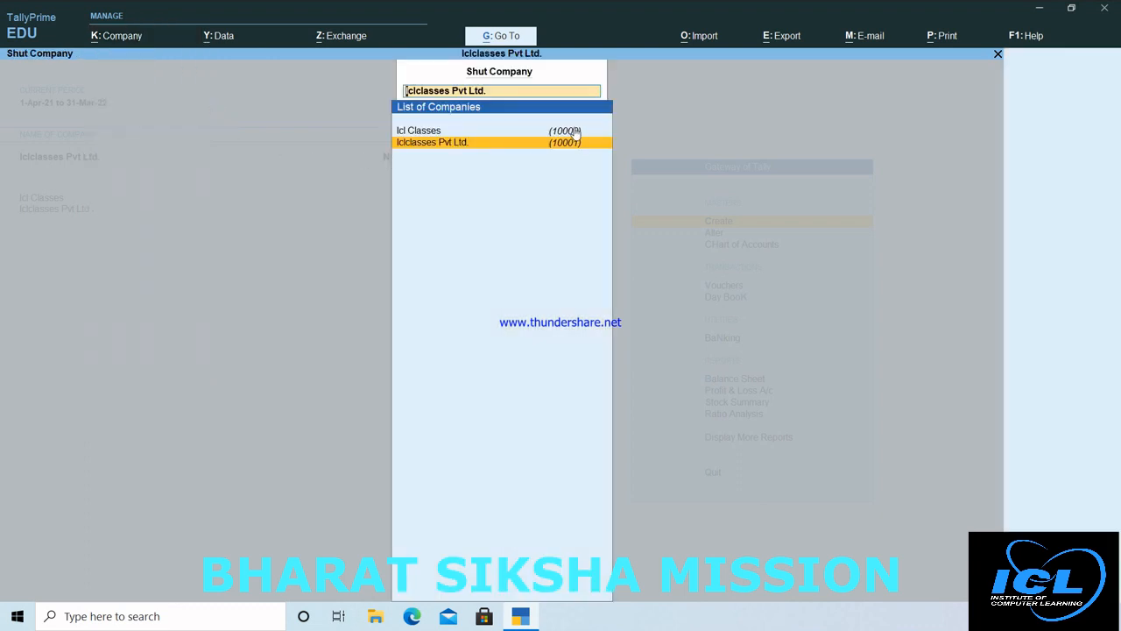
click(423, 131)
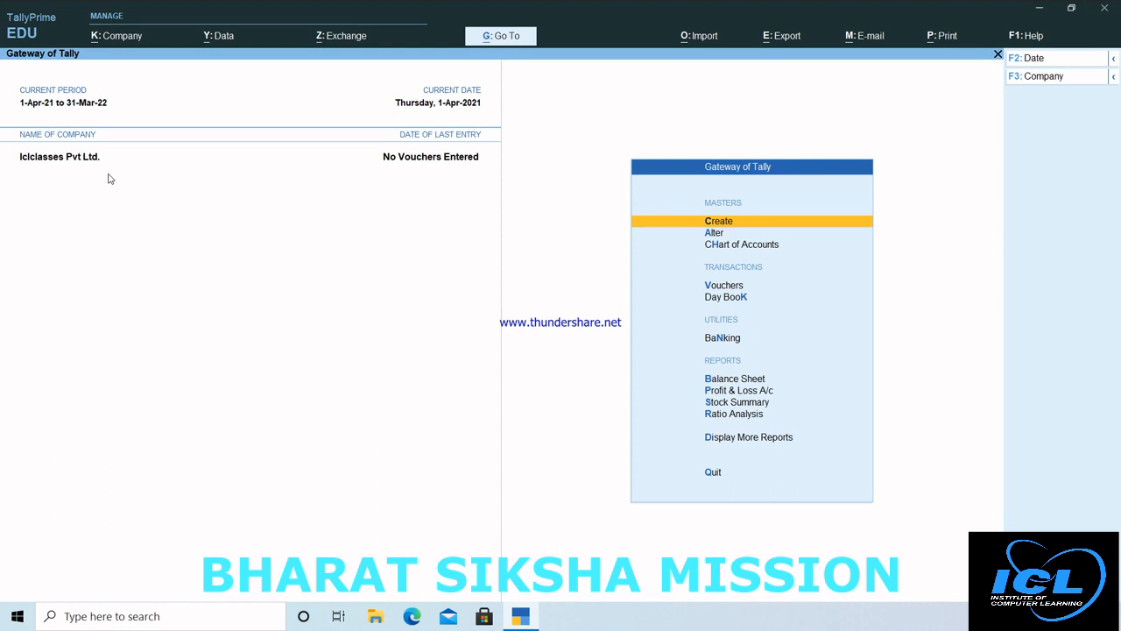
click(123, 44)
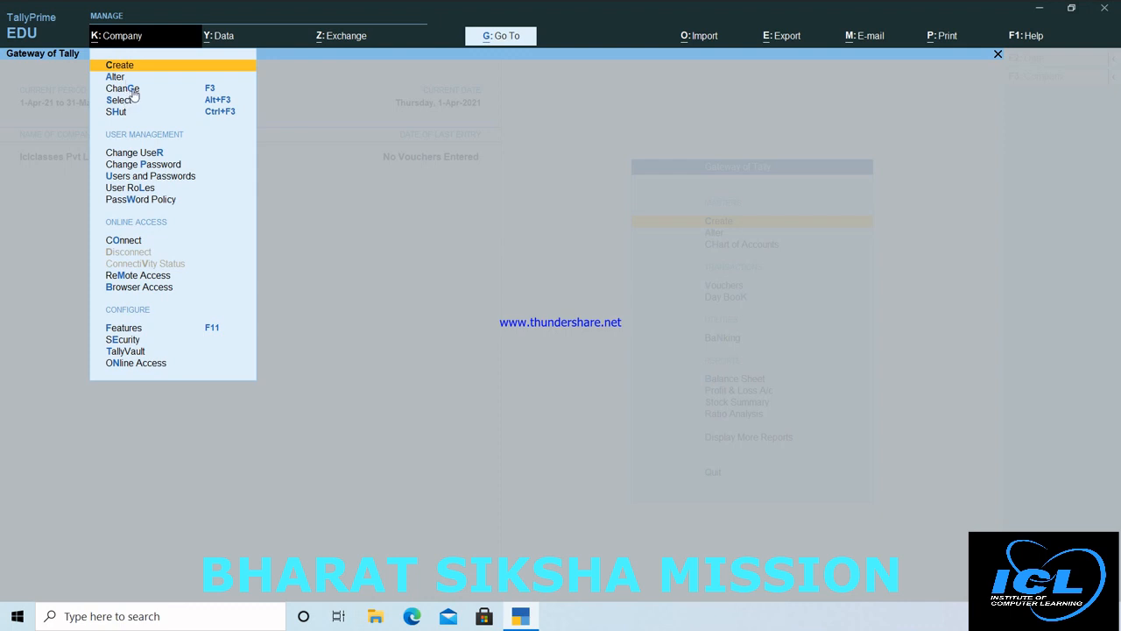
click(132, 90)
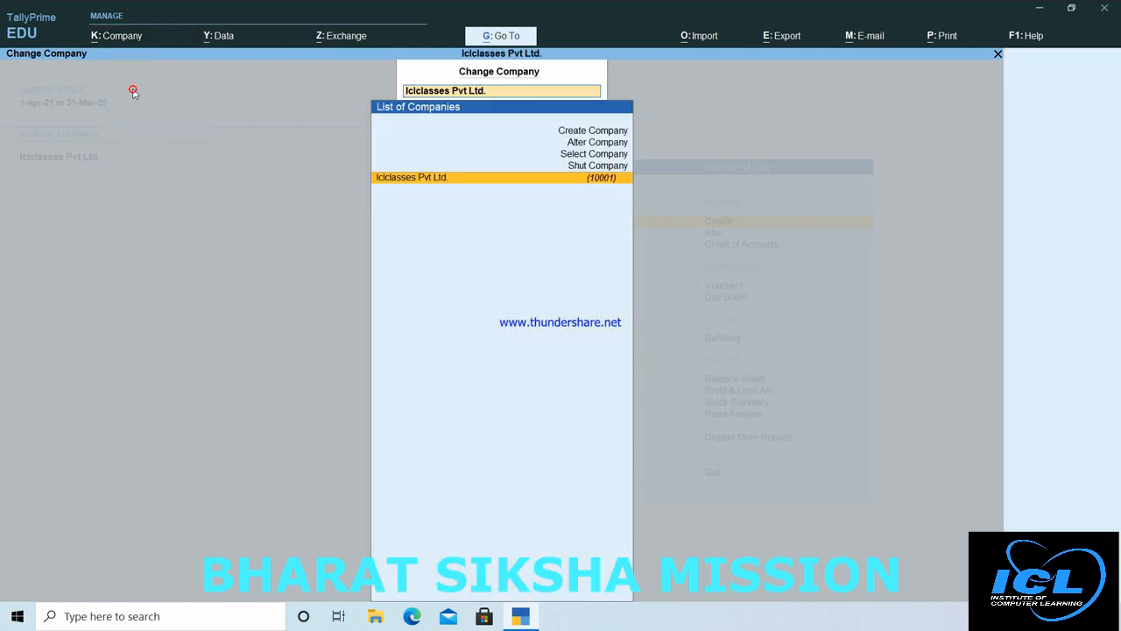
click(417, 183)
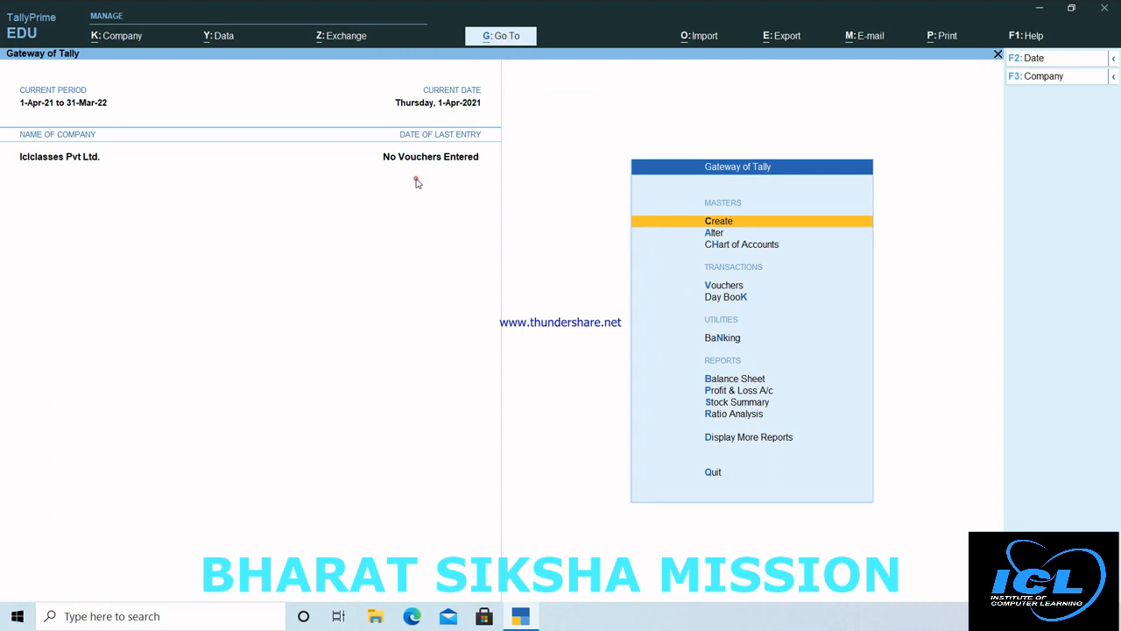
click(121, 41)
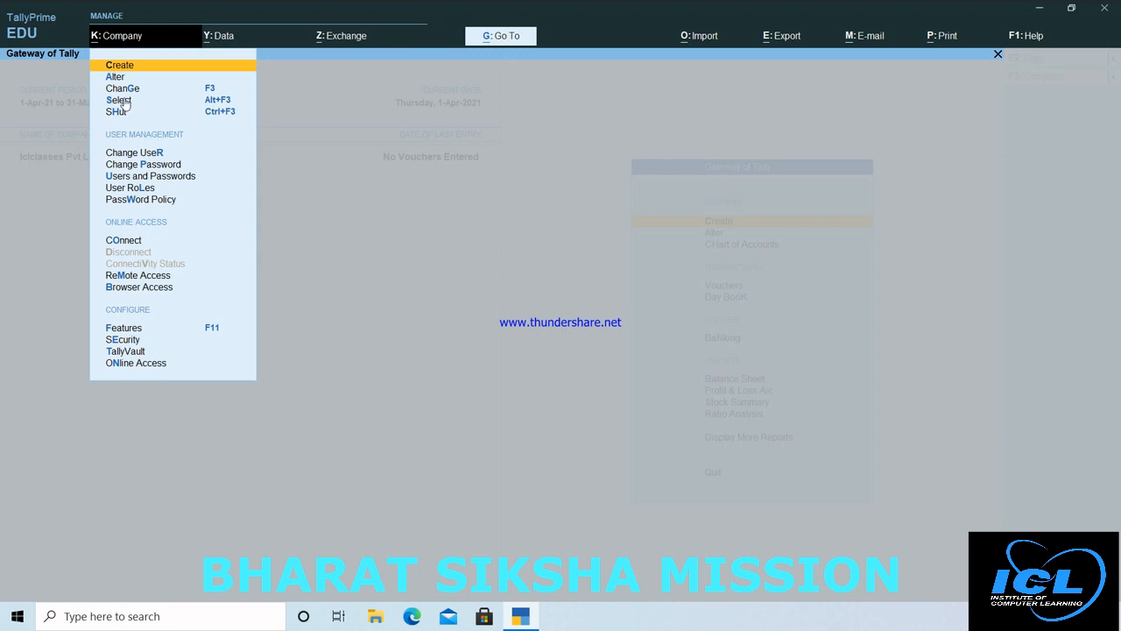
click(123, 99)
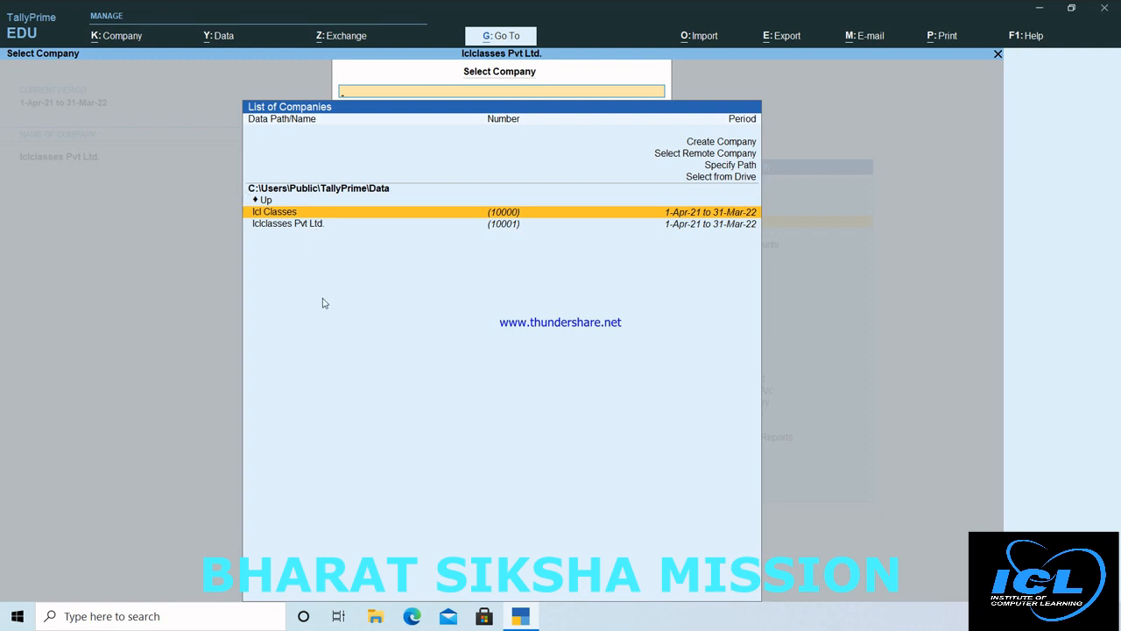
click(296, 215)
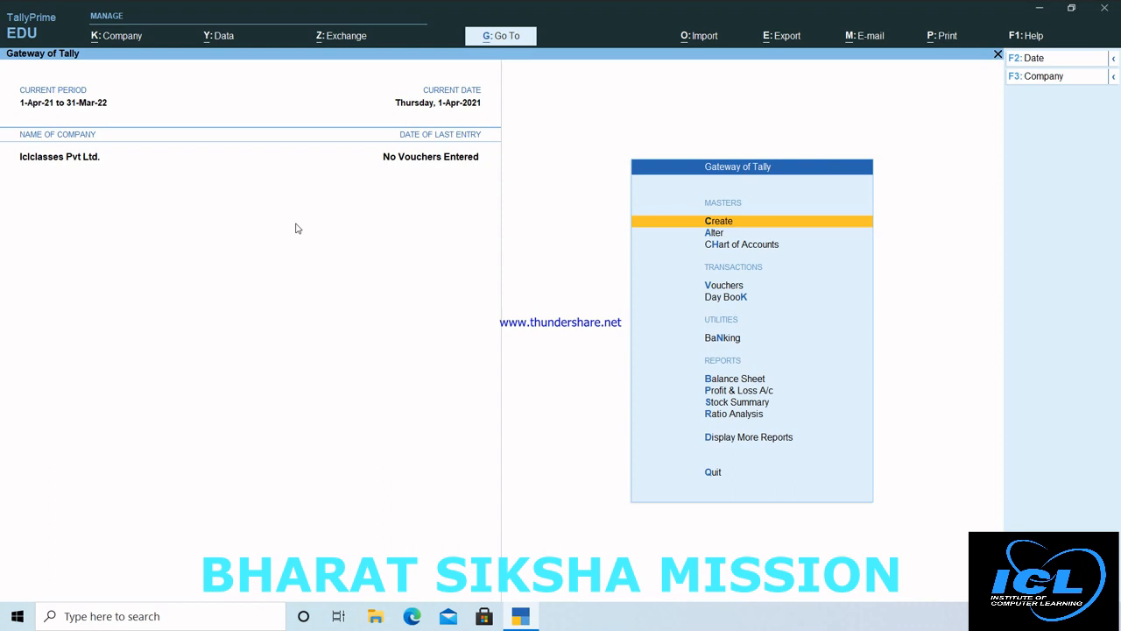
Step: Replace the Iclclasses Pvt Ltd. telephone number with the new number and save the company alteration
click(121, 42)
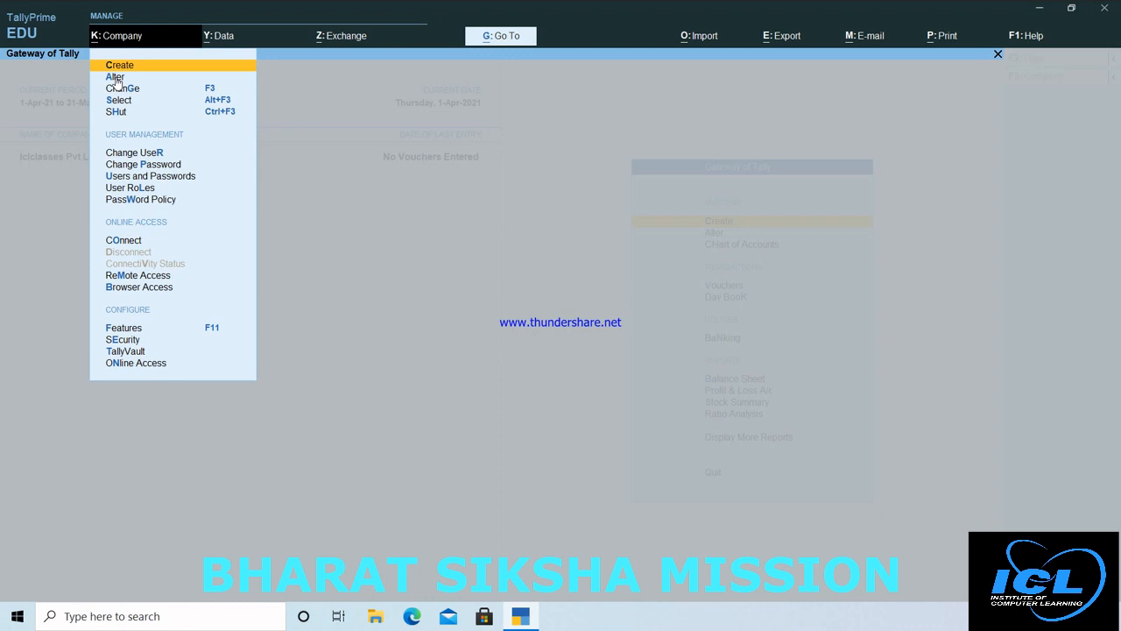
click(115, 77)
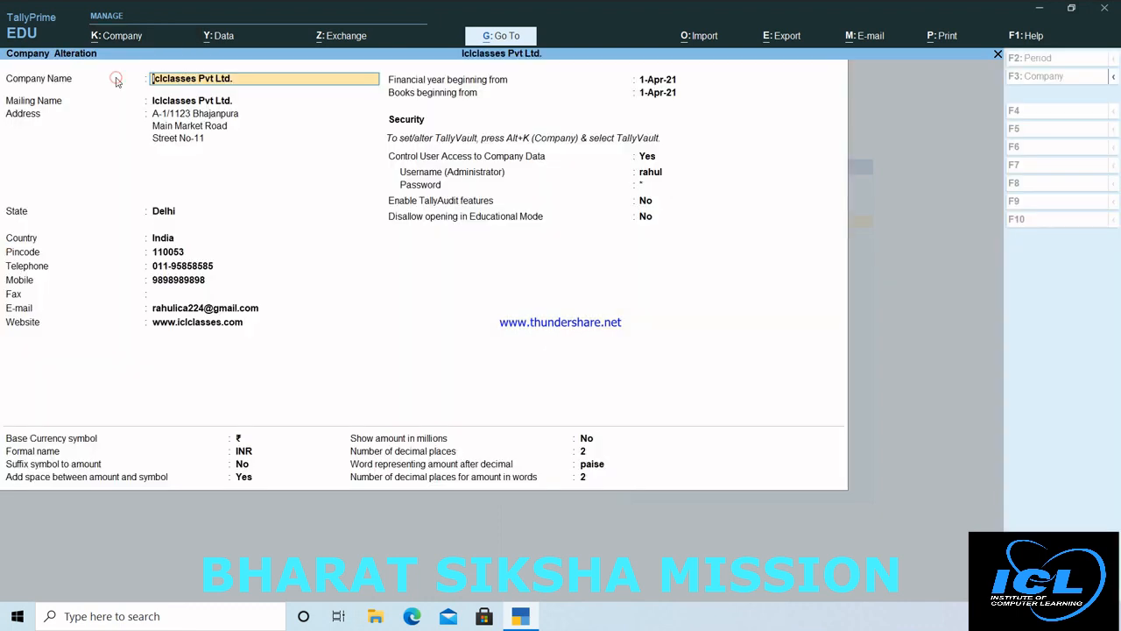
key(Return)
key(Return)
key(Return)
key(Return)
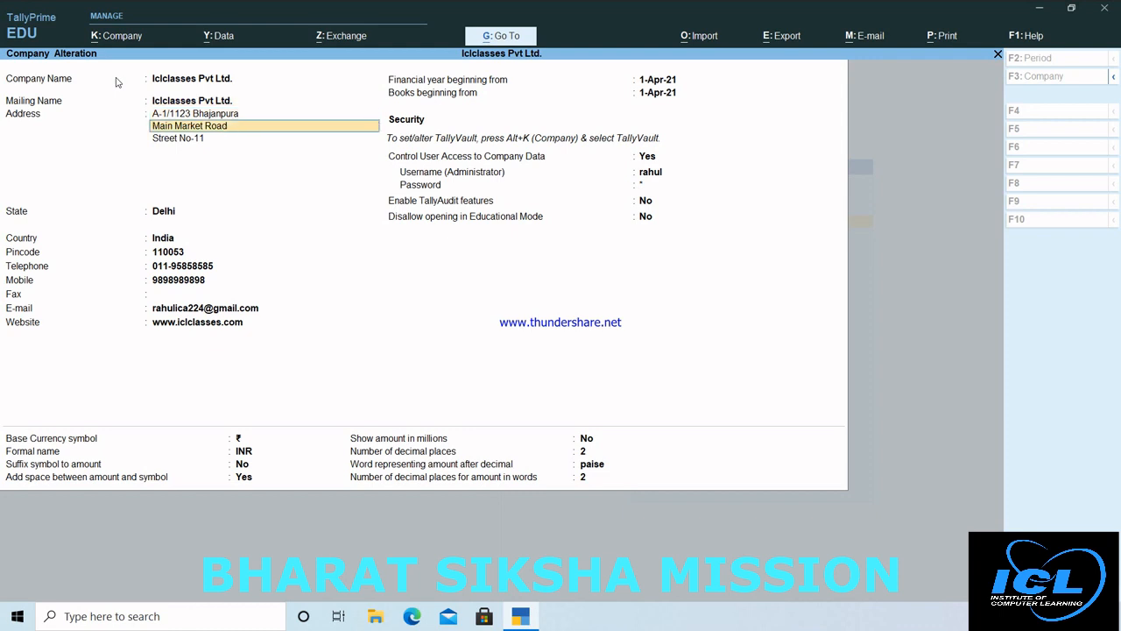
key(Return)
key(Return)
key(Return)
key(Return)
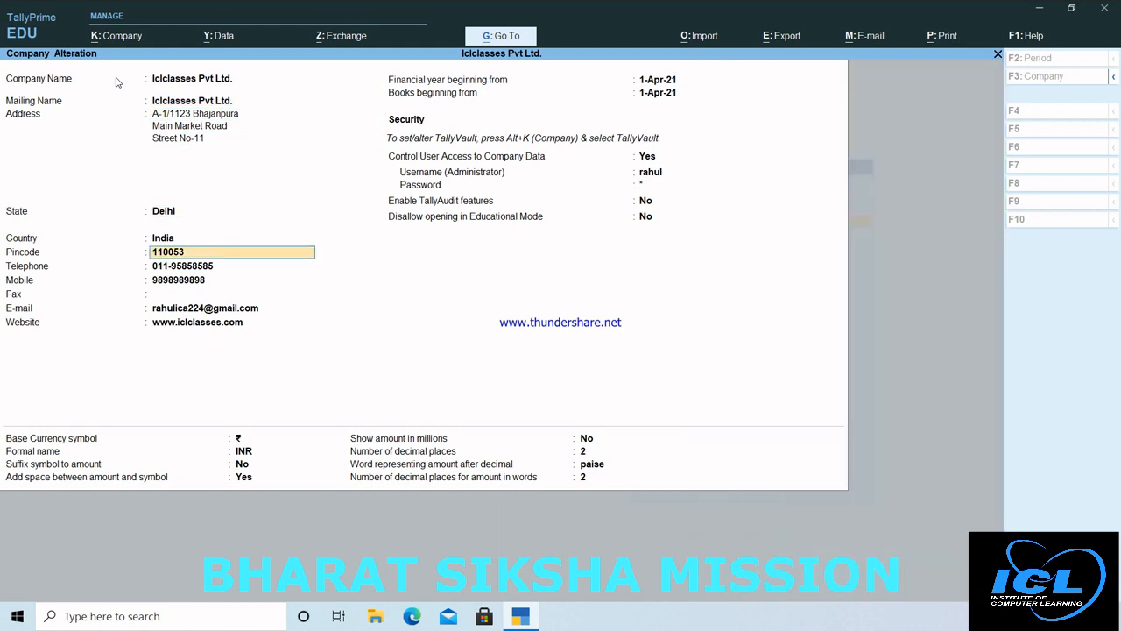
key(Return)
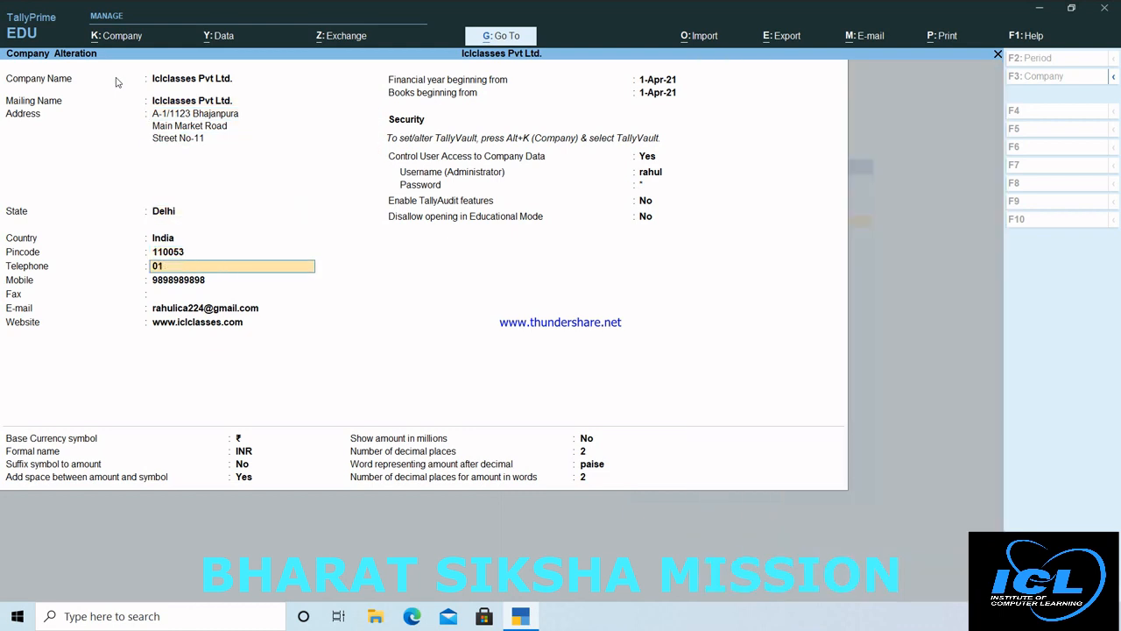
key(Return)
key(ctrl)
key(ctrl+a)
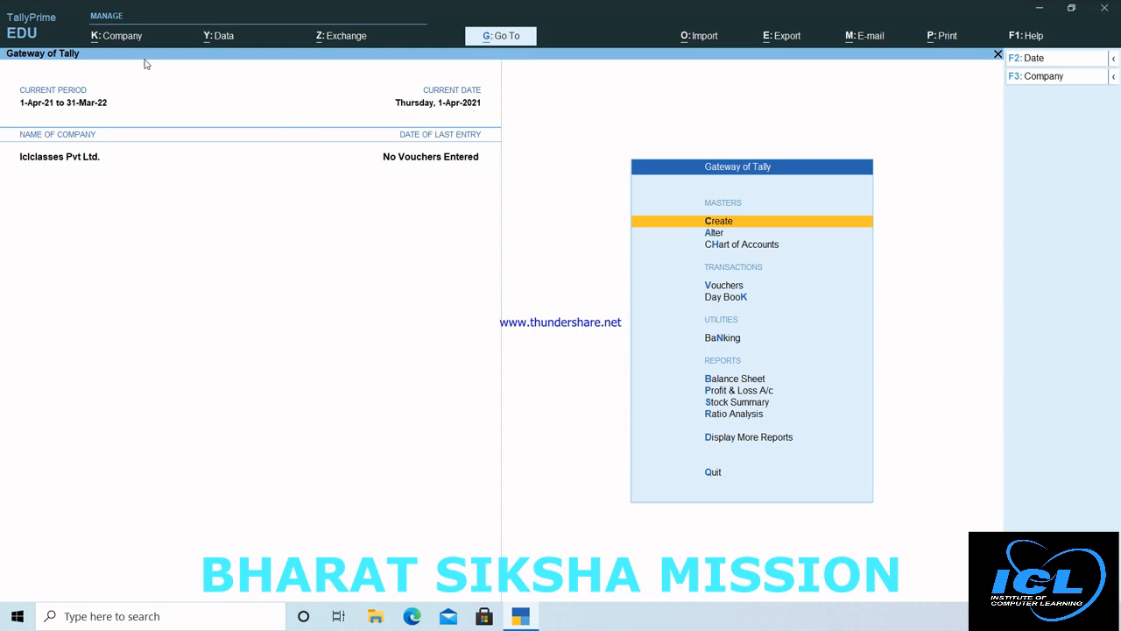
click(125, 37)
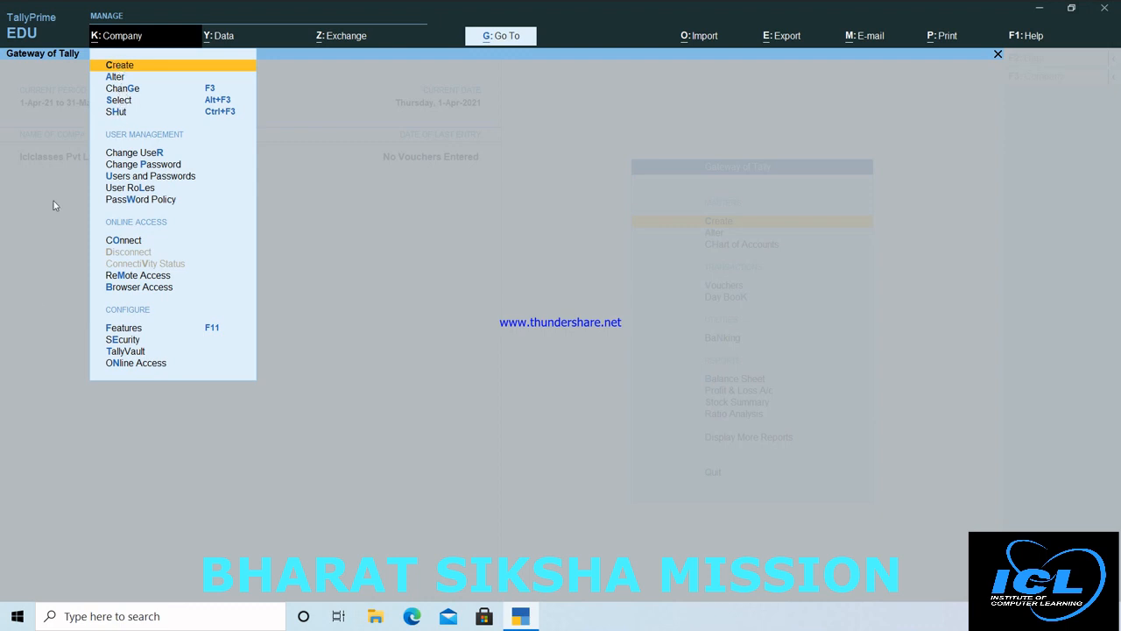
click(135, 330)
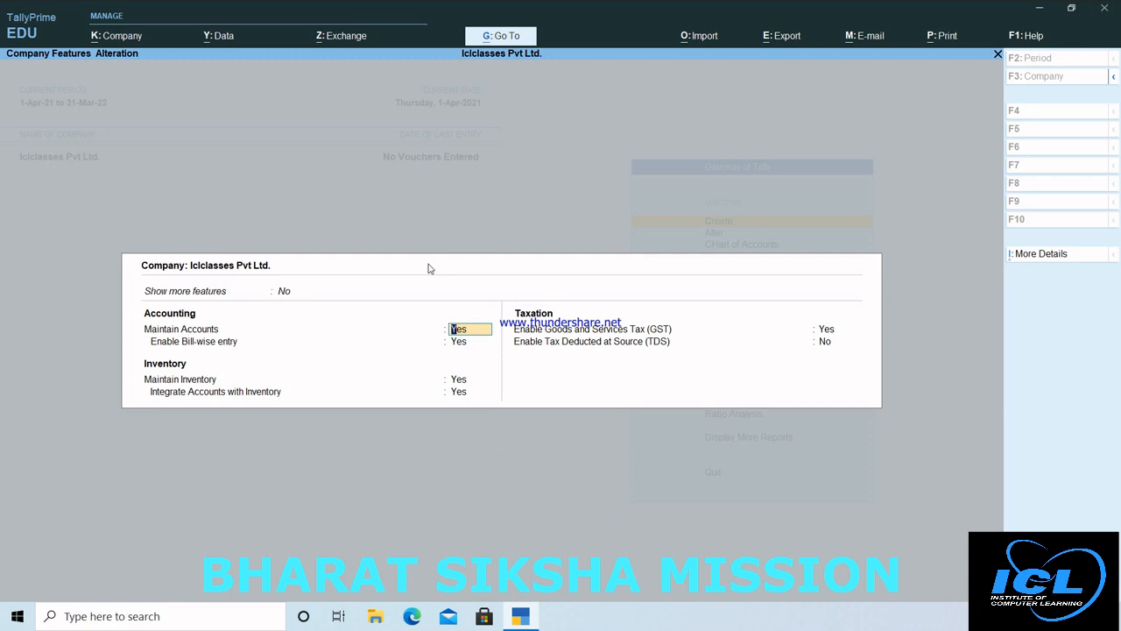
key(ctrl)
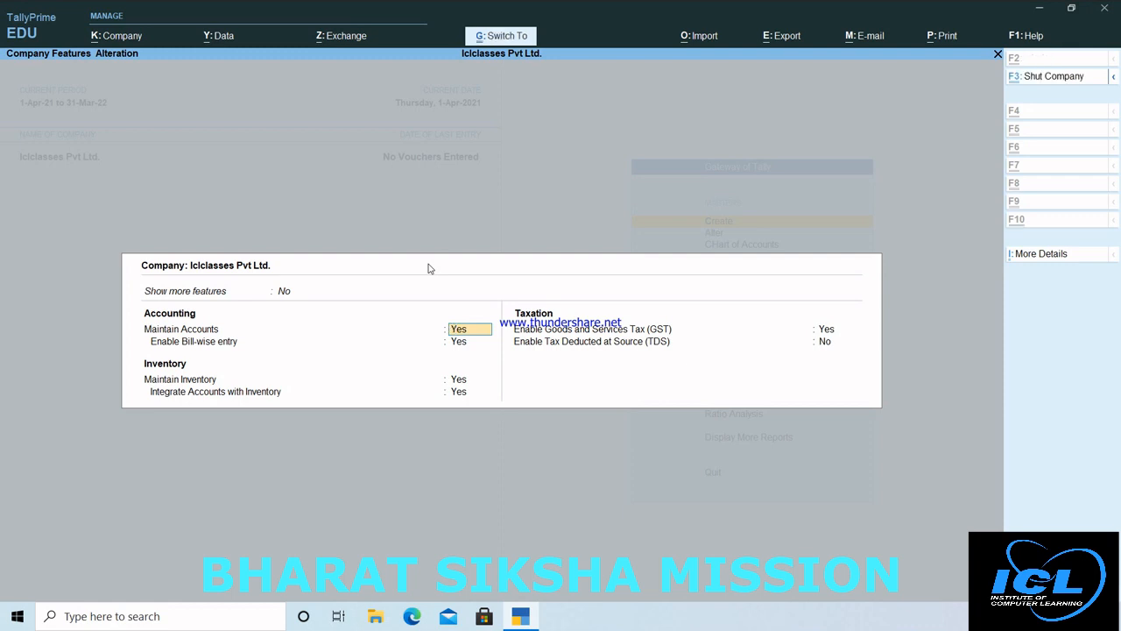
key(ctrl+a)
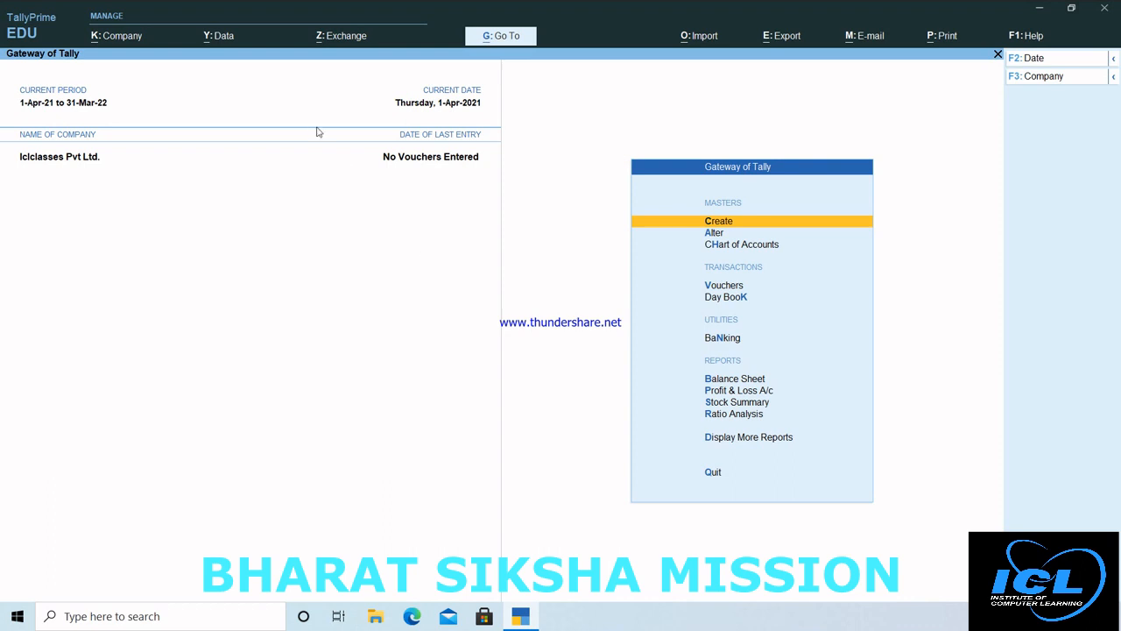
Step: Start a company backup with the destination set to C:\iclclasses
click(221, 40)
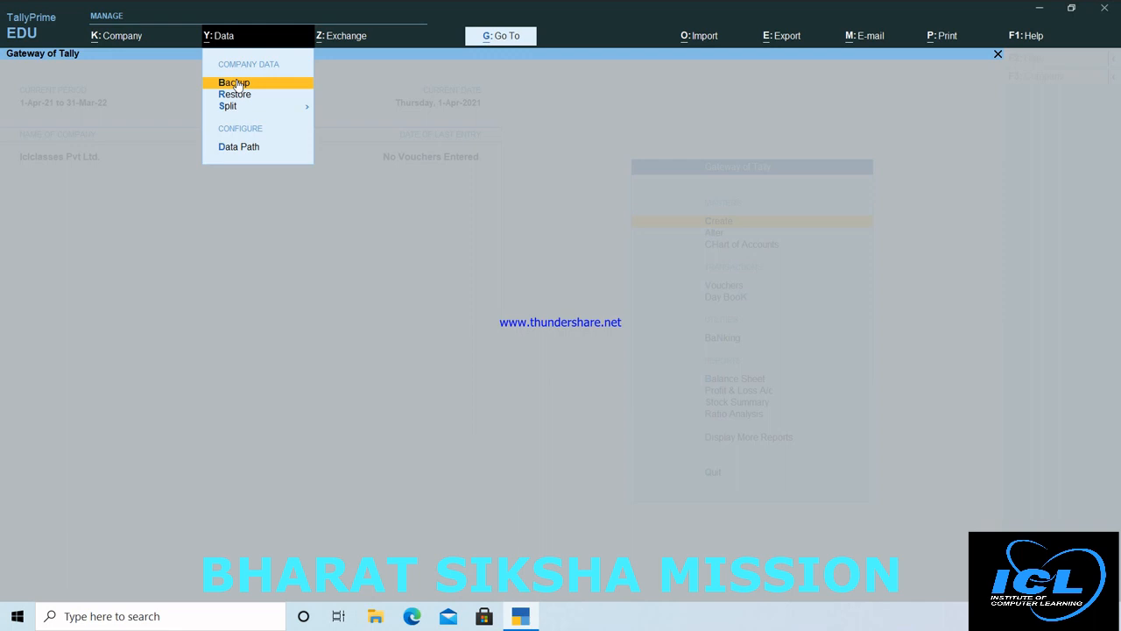
click(235, 83)
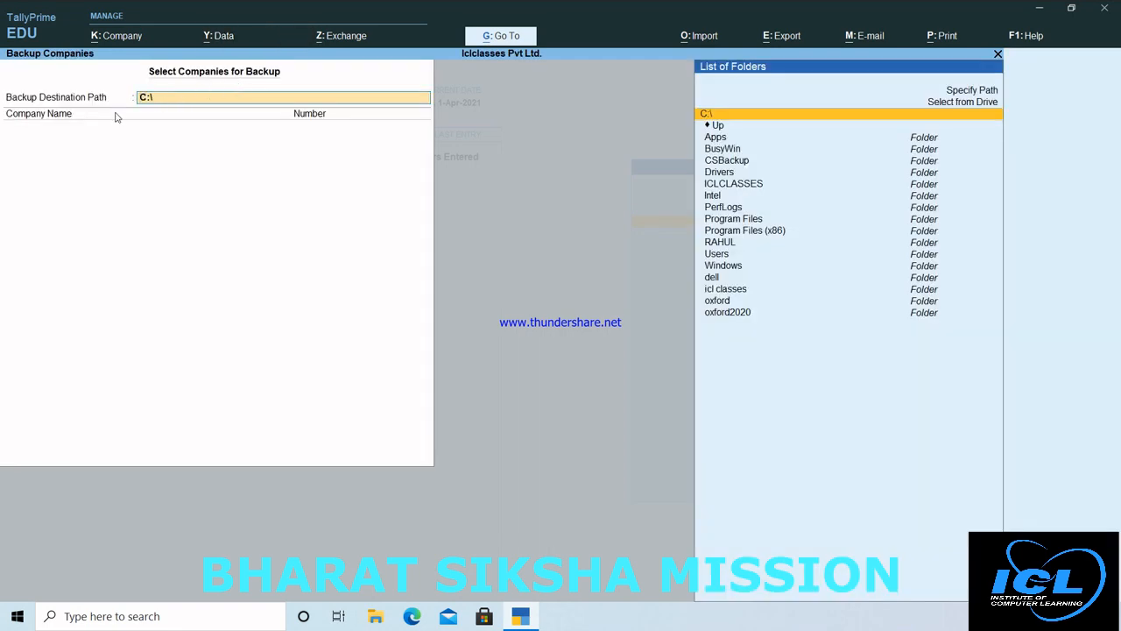
click(173, 101)
click(171, 99)
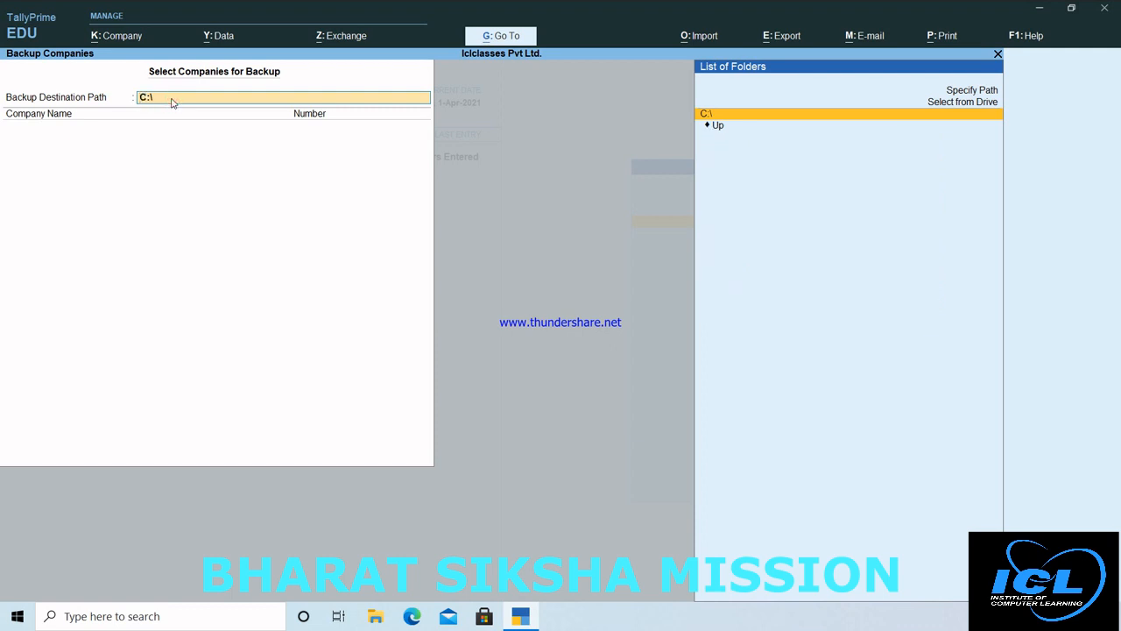
text(ic)
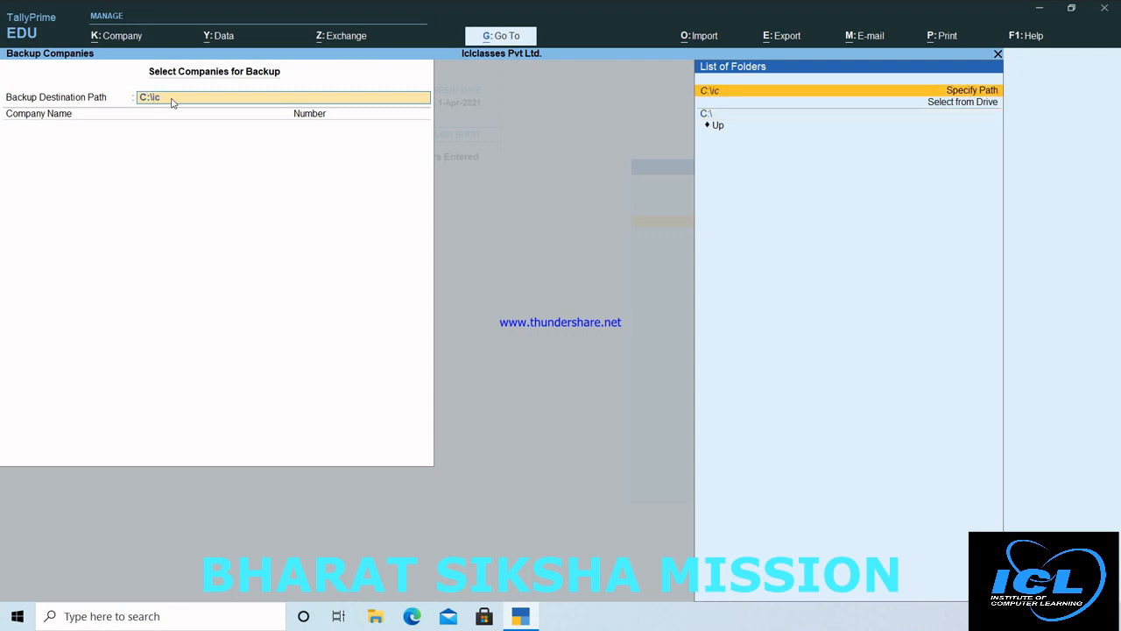
text(lc)
key(Down)
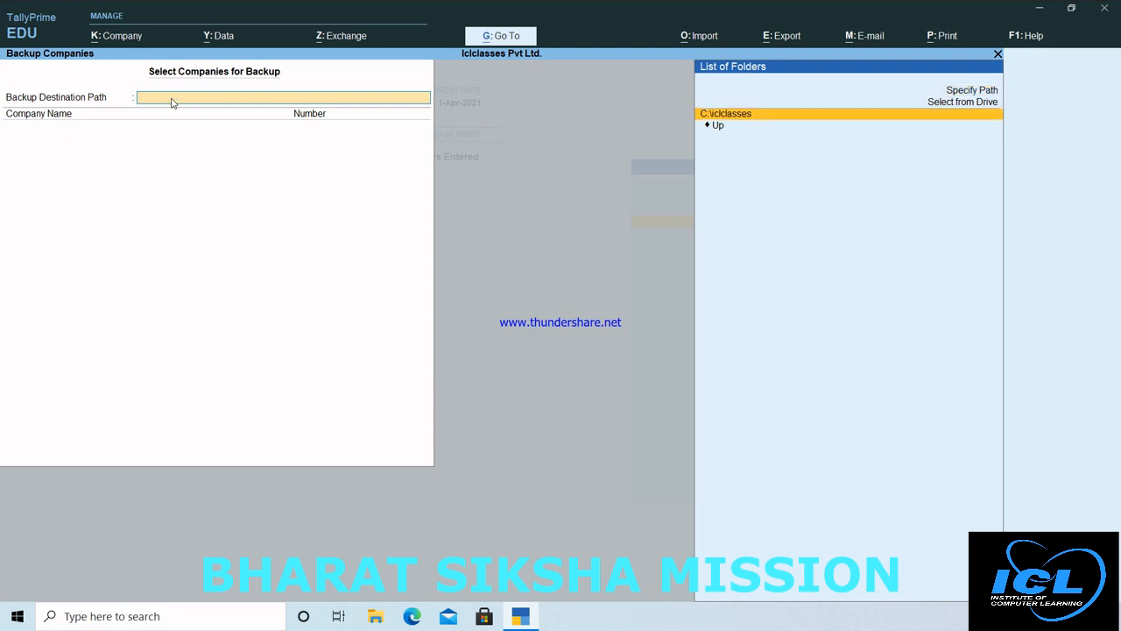
key(Return)
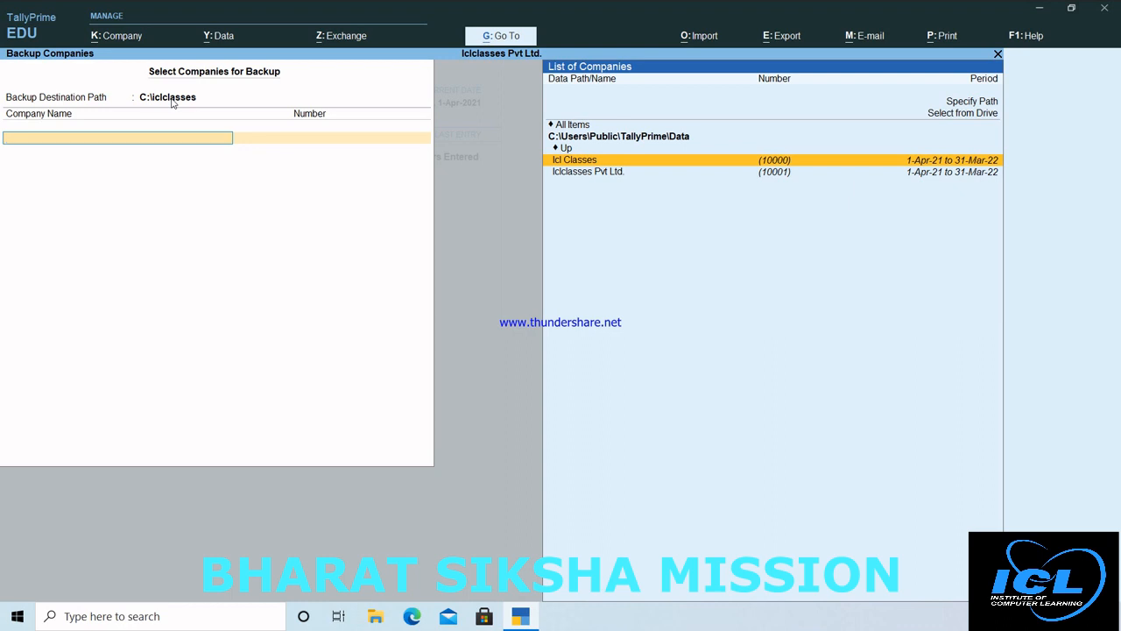
Step: Back up Icl Classes and Iclclasses Pvt Ltd., then bring up File Explorer
key(Down)
key(Up)
key(Down)
key(Up)
key(Return)
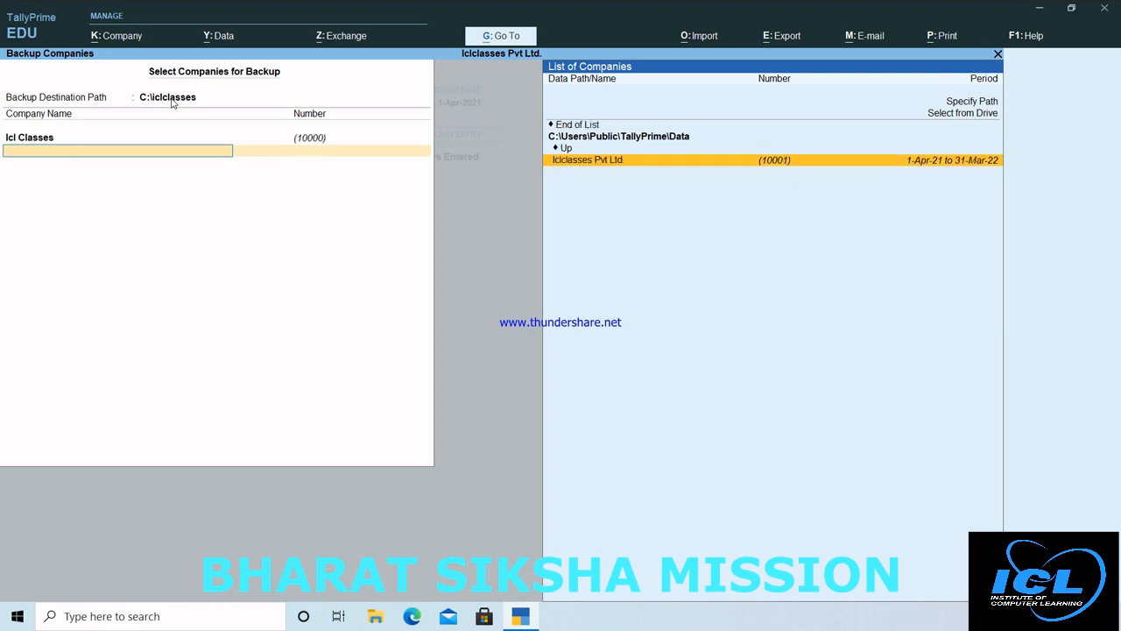
key(Return)
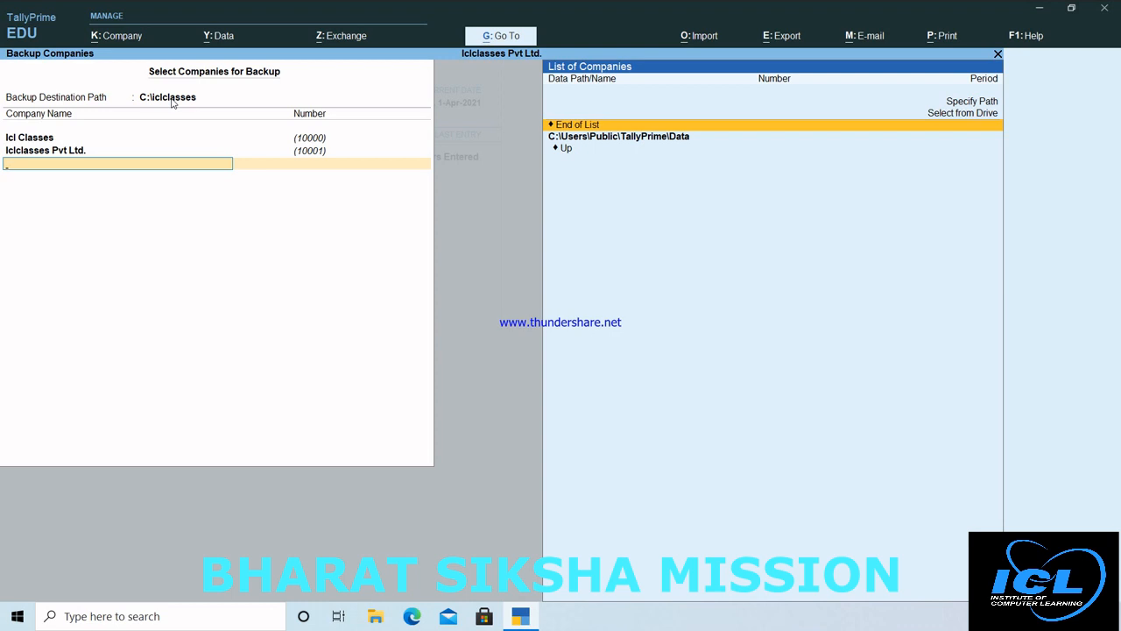
click(579, 124)
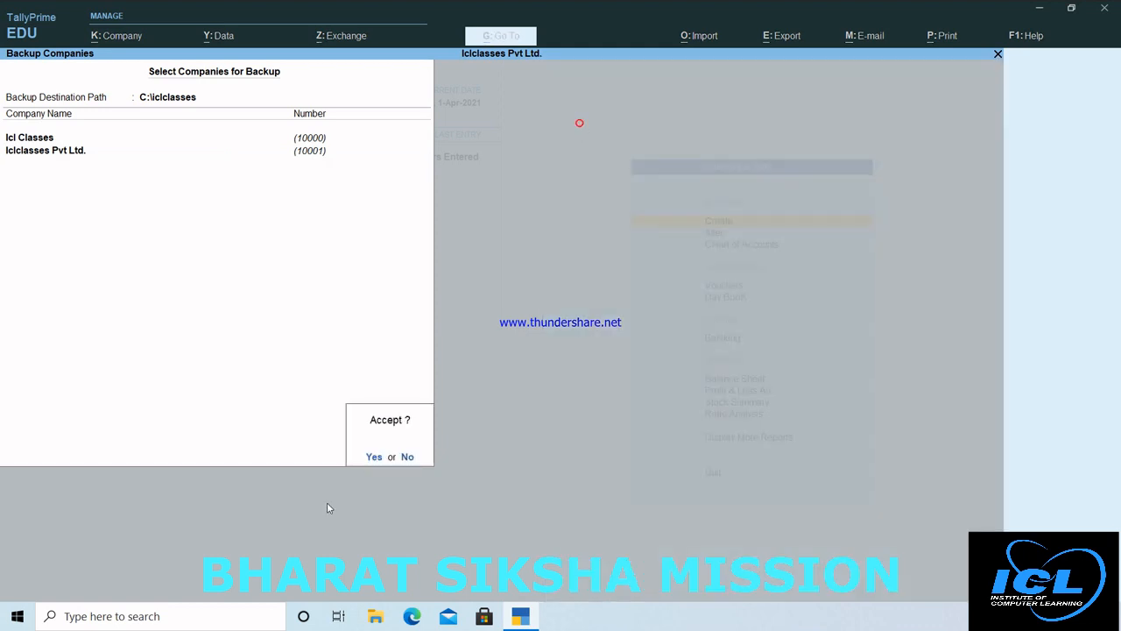
click(373, 457)
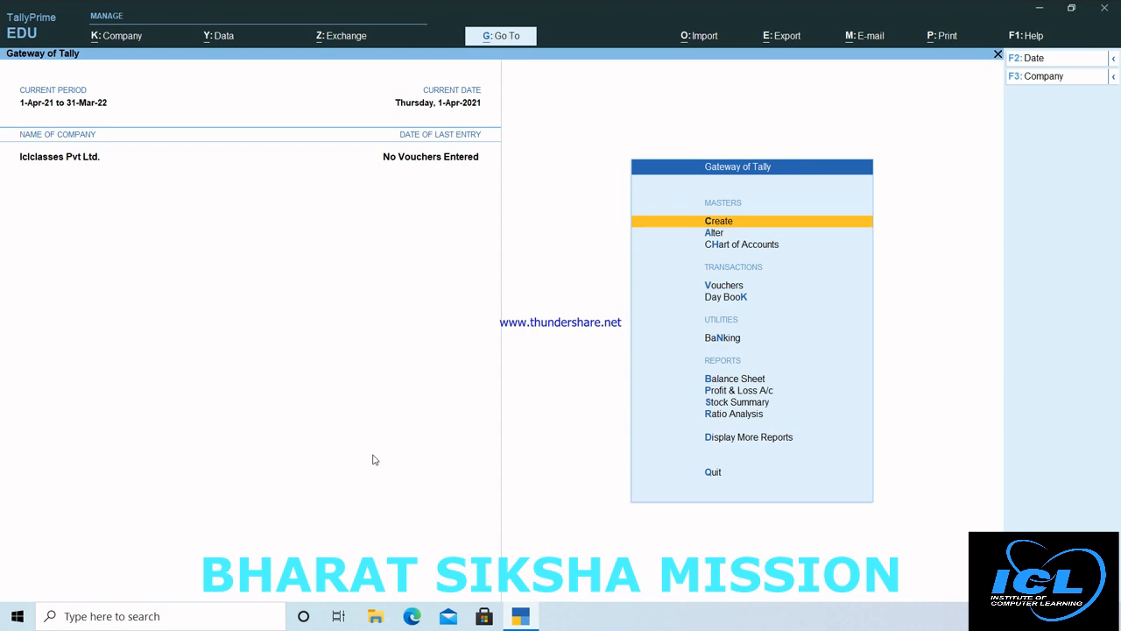
key(alt+y)
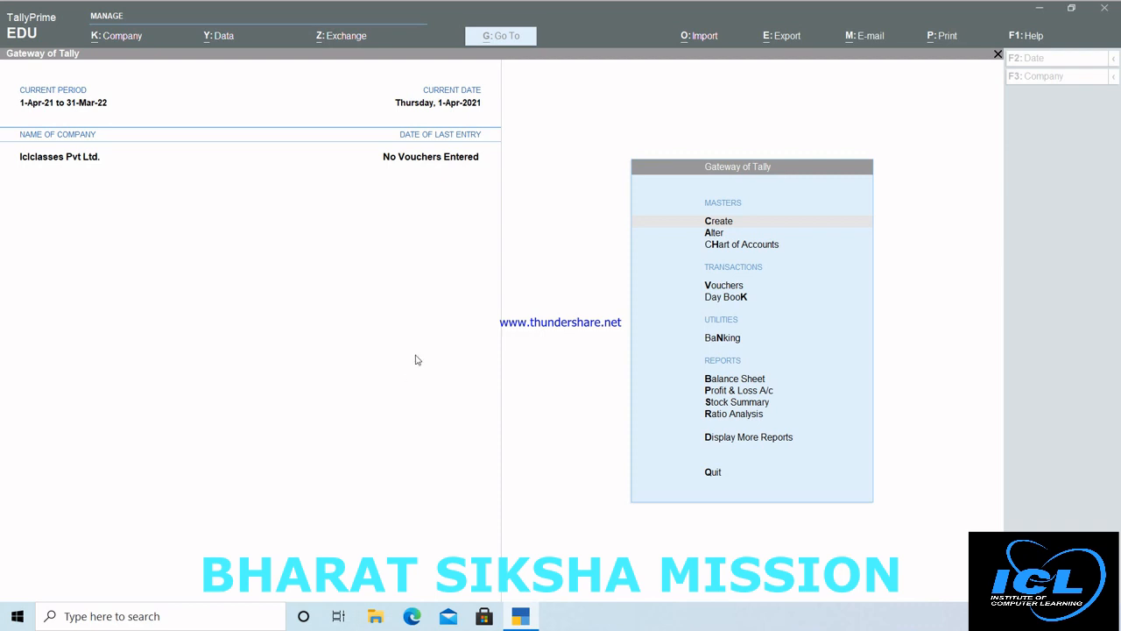
key(super+e)
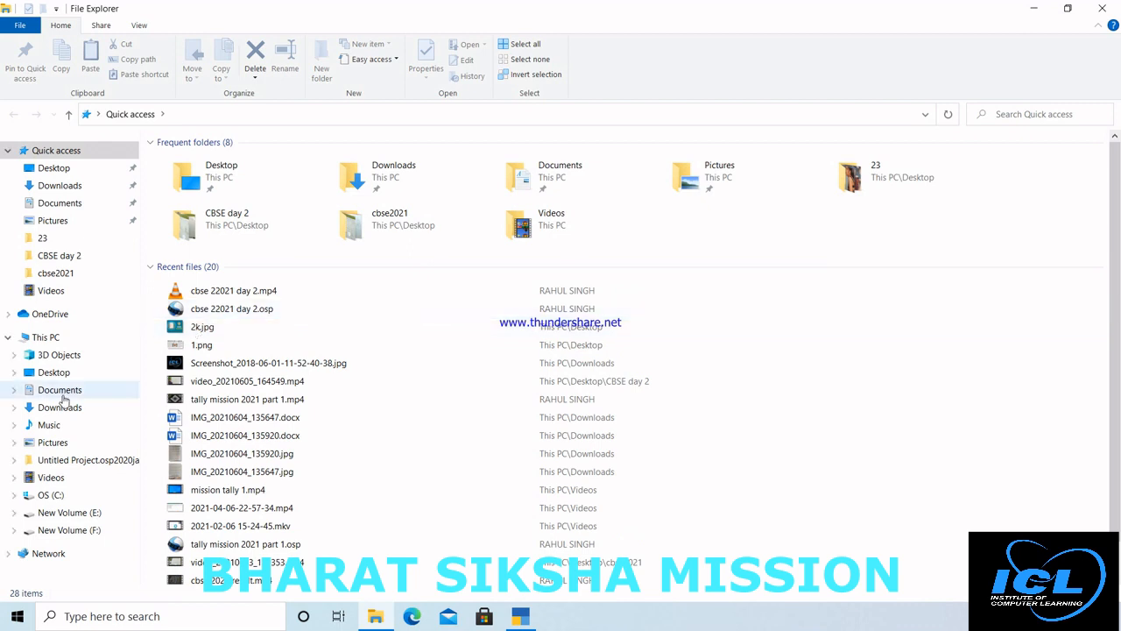
Step: Browse into C:\Users\Public\TallyPrime\Data, then return to the C drive listing
click(51, 496)
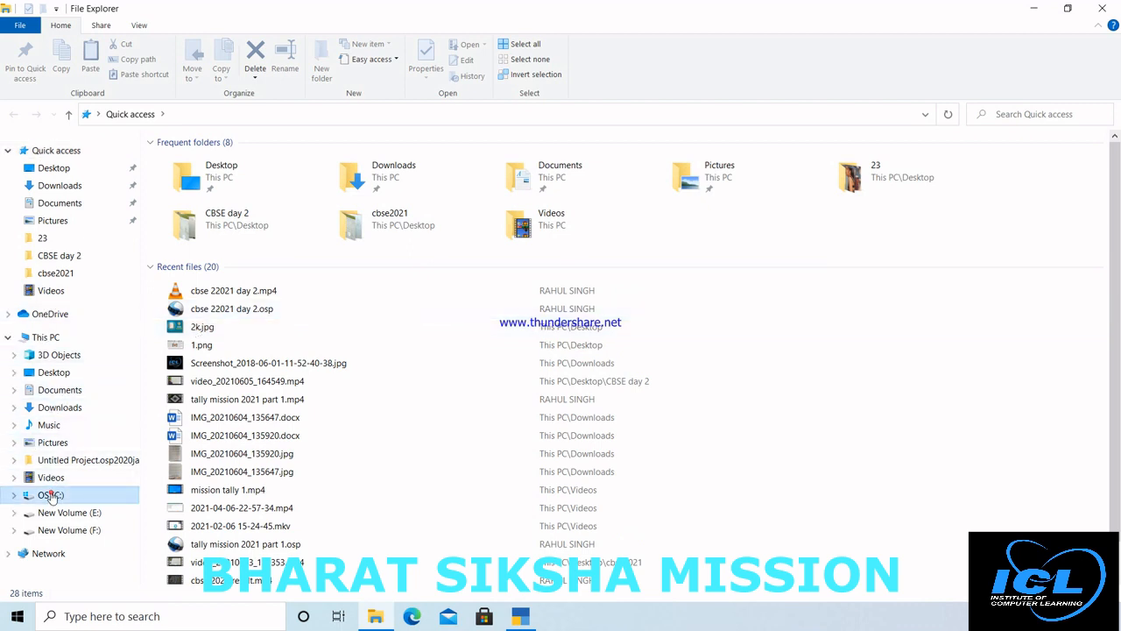
double_click(213, 383)
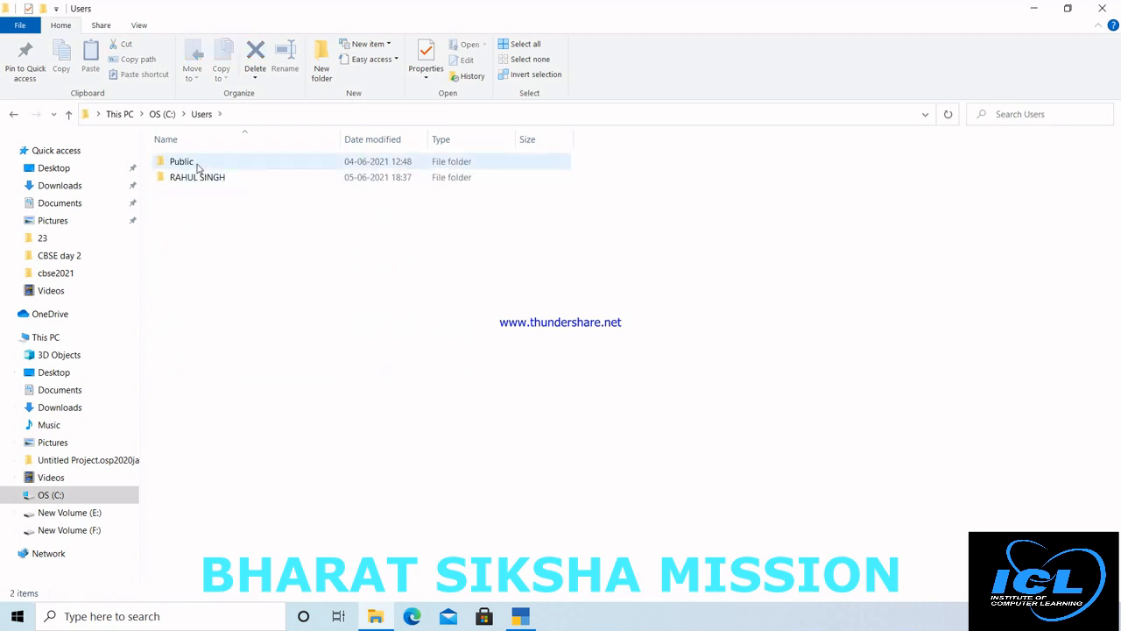
double_click(199, 167)
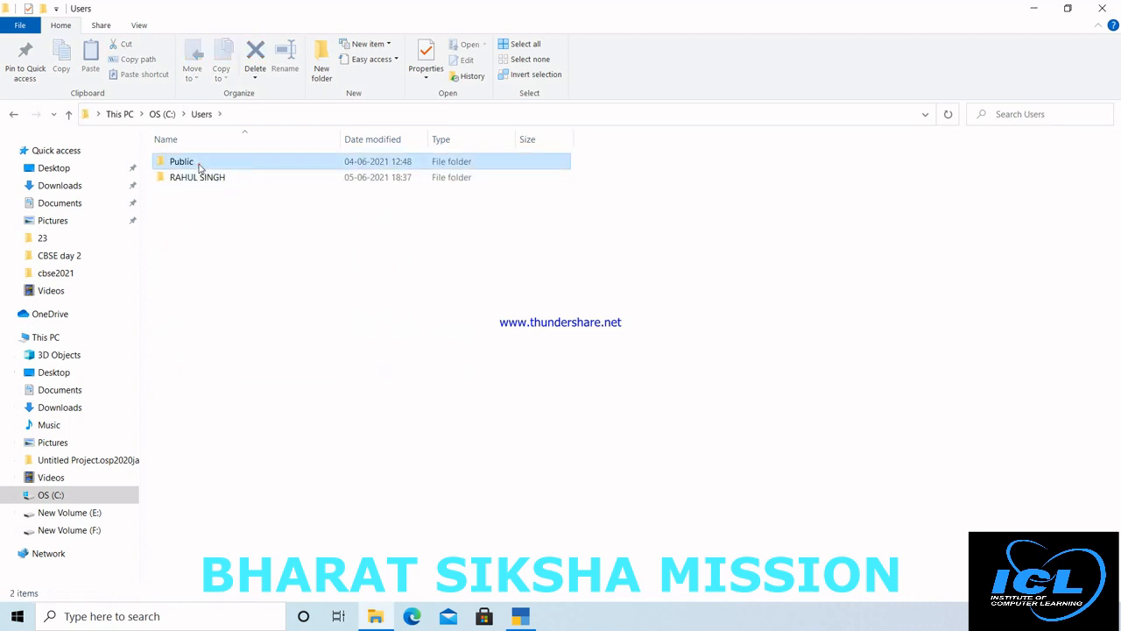
double_click(199, 274)
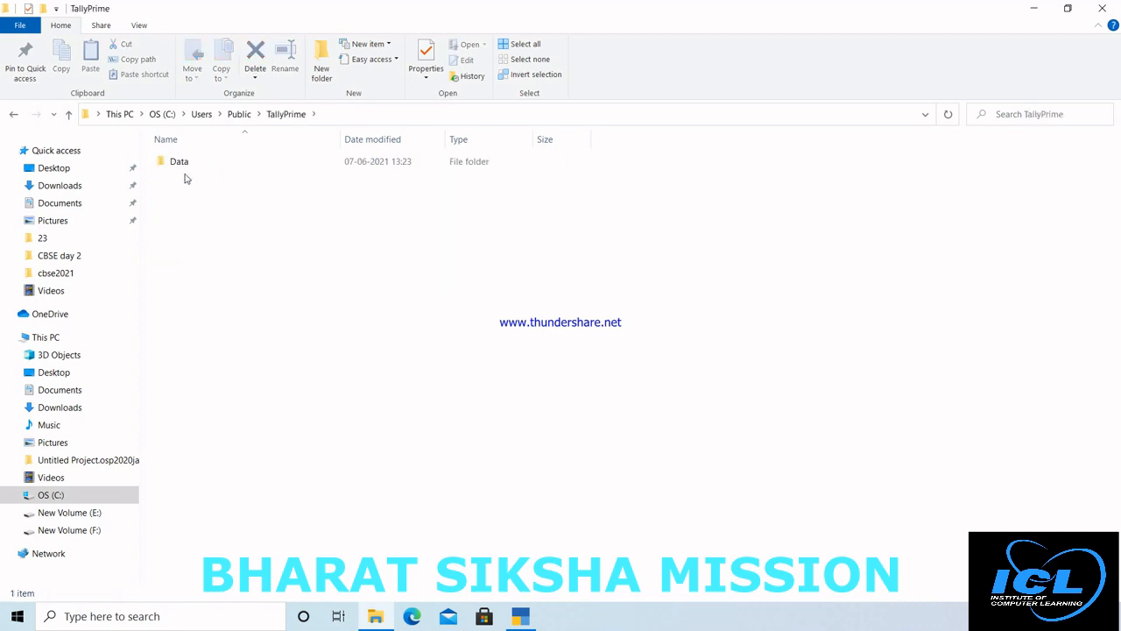
double_click(183, 167)
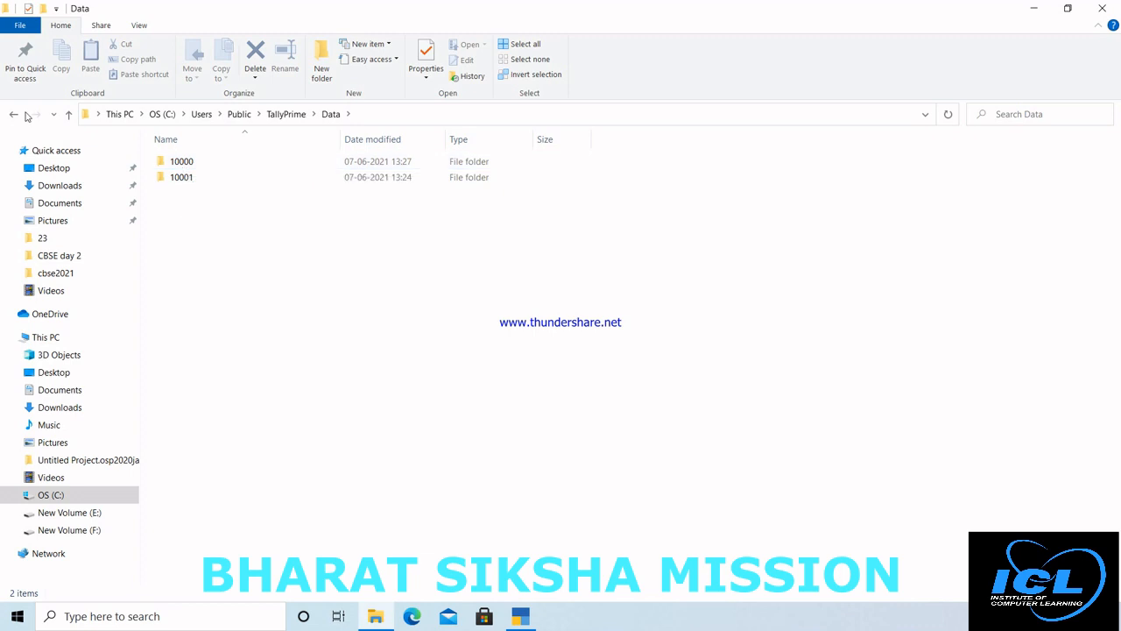
click(13, 115)
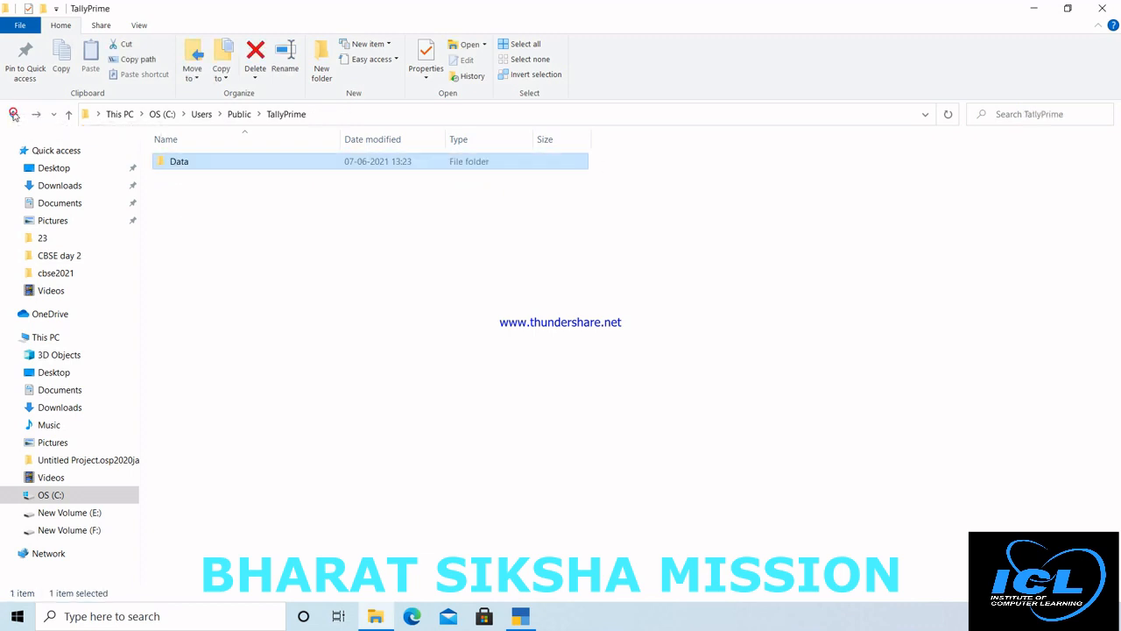
click(13, 114)
click(14, 115)
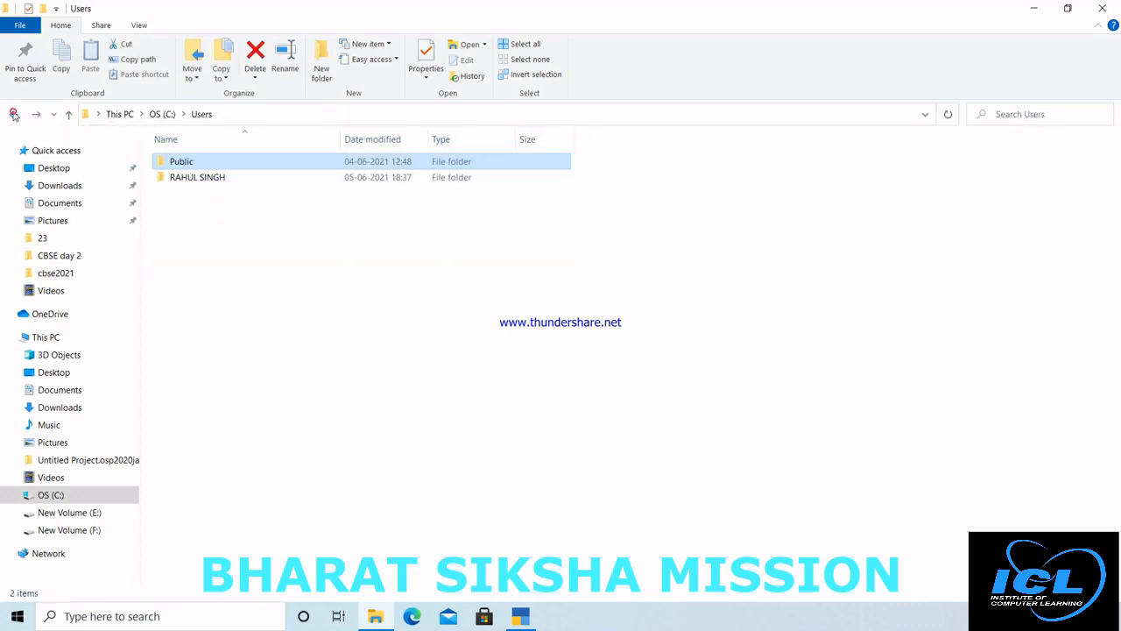
click(13, 115)
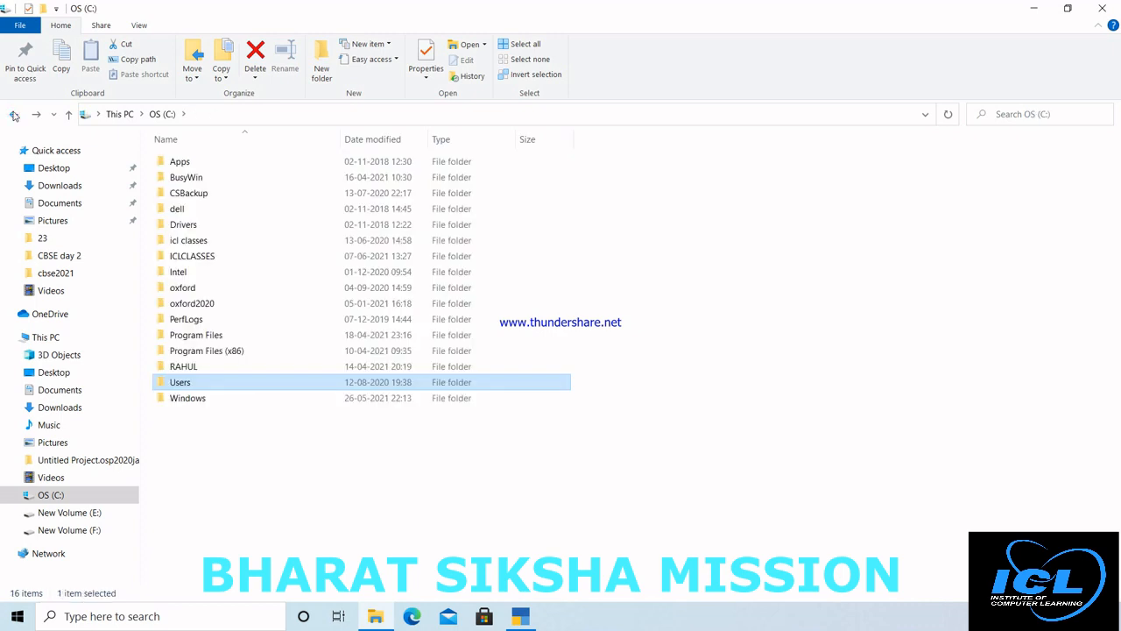
Step: Open C:\ICLCLASSES to check the TBK900 backup archives, then return to TallyPrime
click(231, 260)
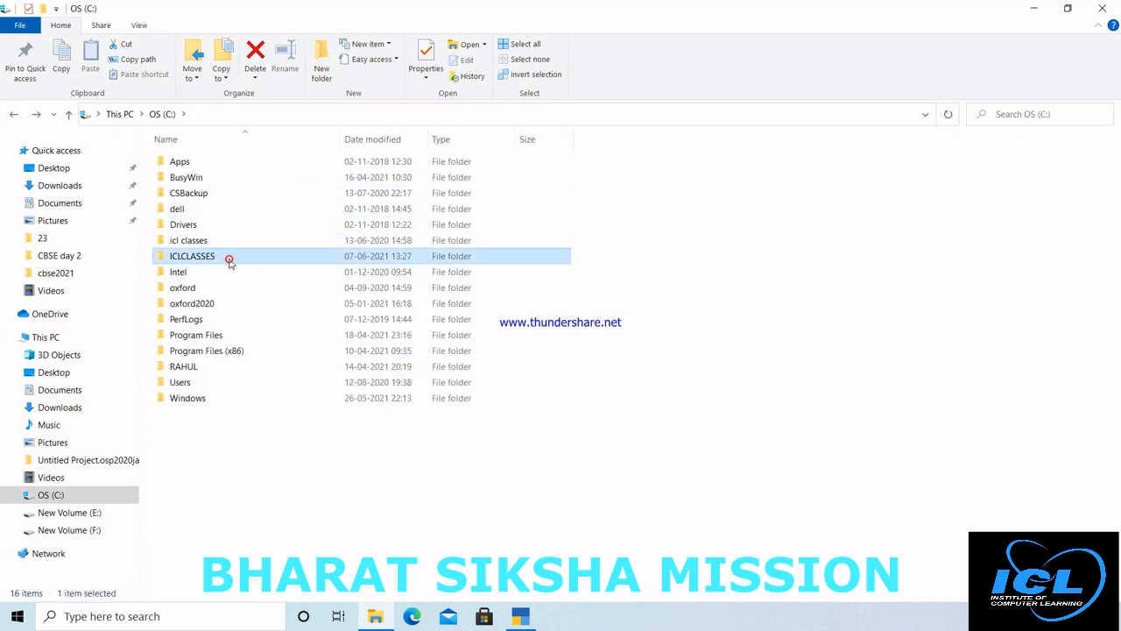
click(245, 111)
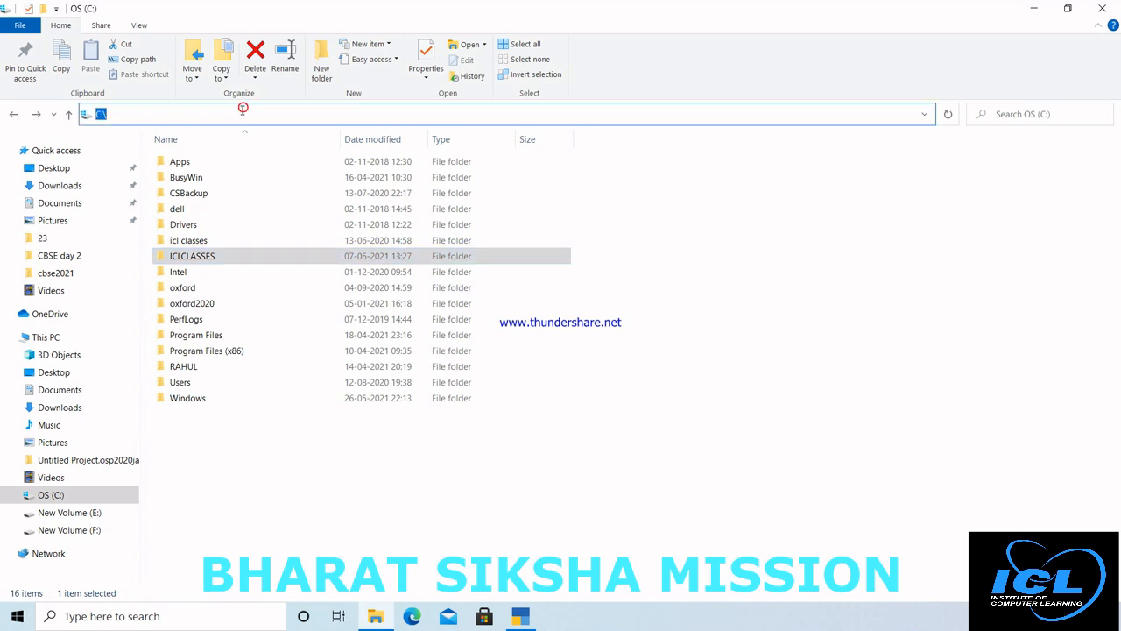
double_click(205, 256)
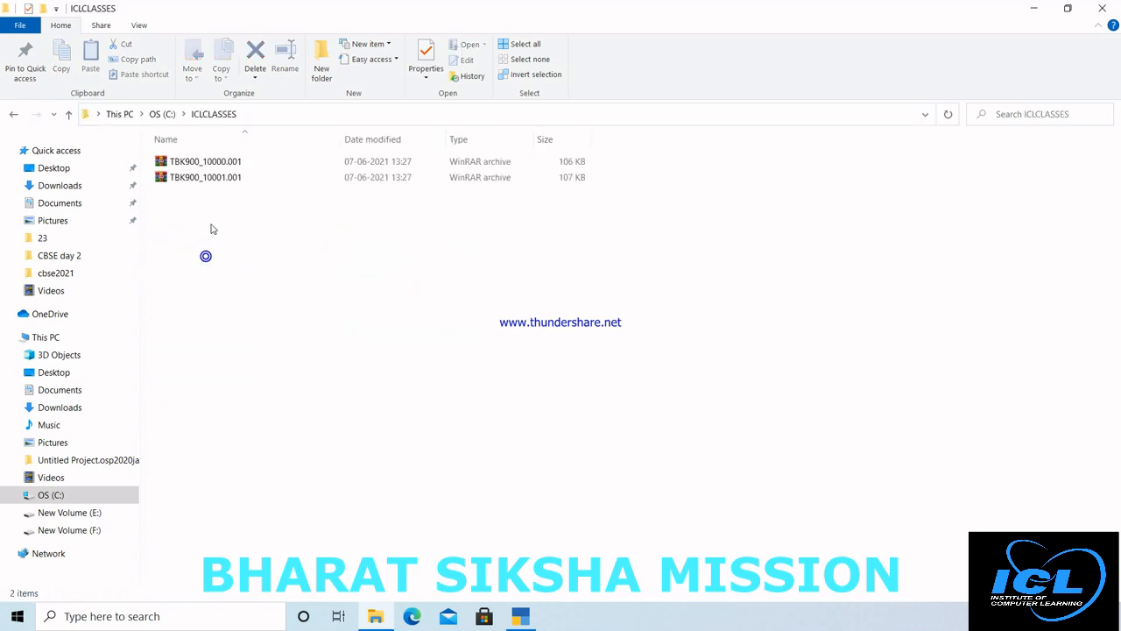
click(215, 179)
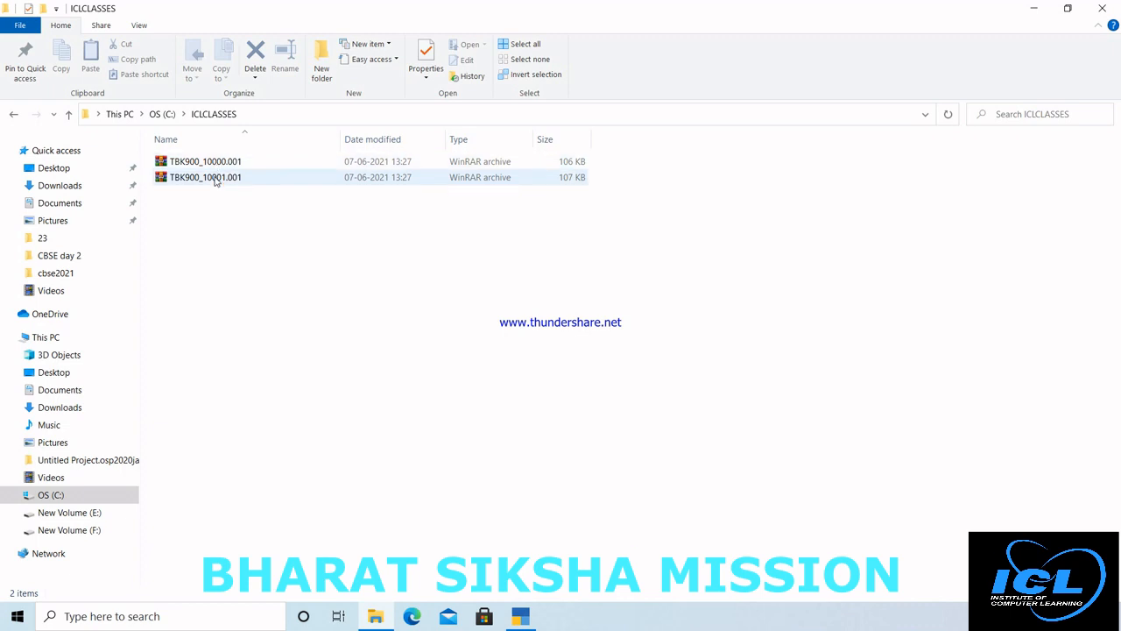
click(519, 618)
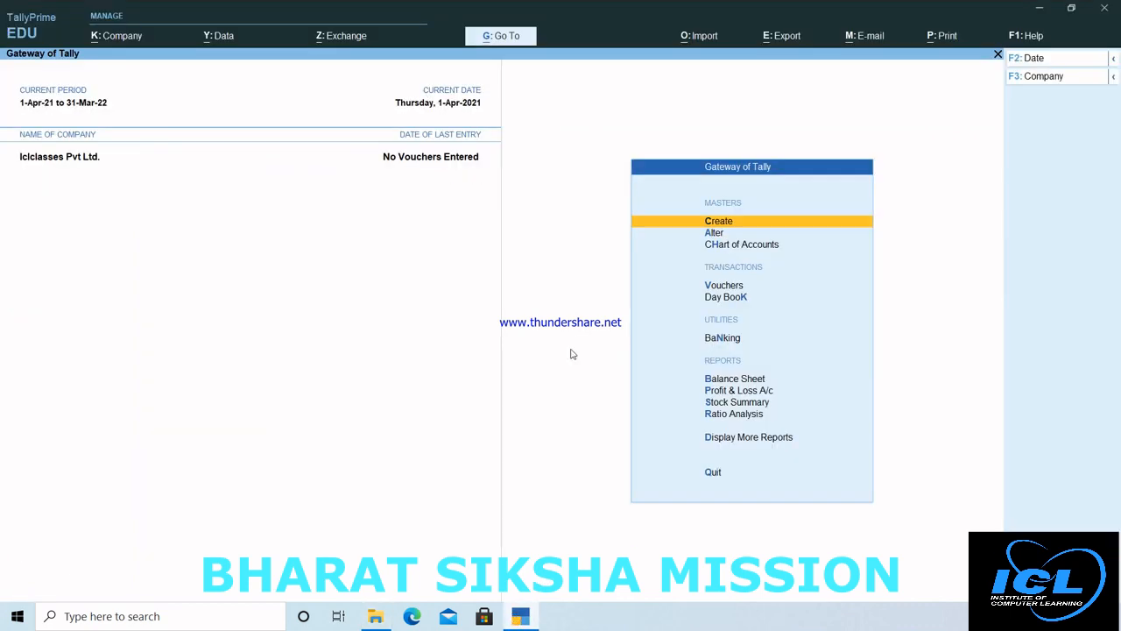
Step: Delete Iclclasses Pvt Ltd. from its alteration form, leaving only Icl Classes (10000)
click(114, 39)
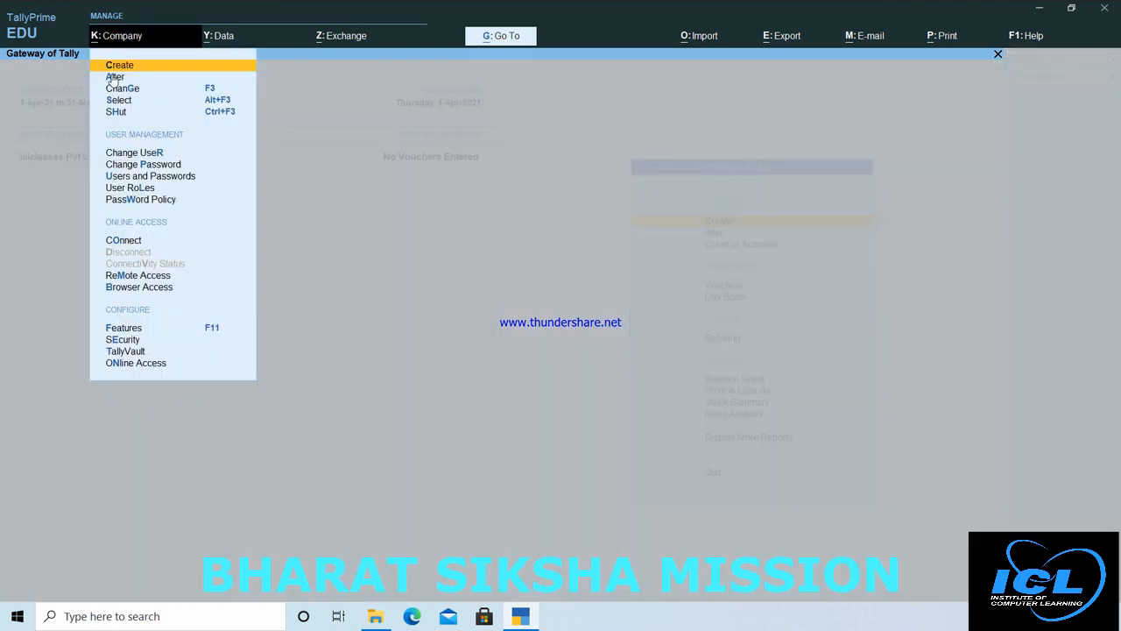
click(114, 77)
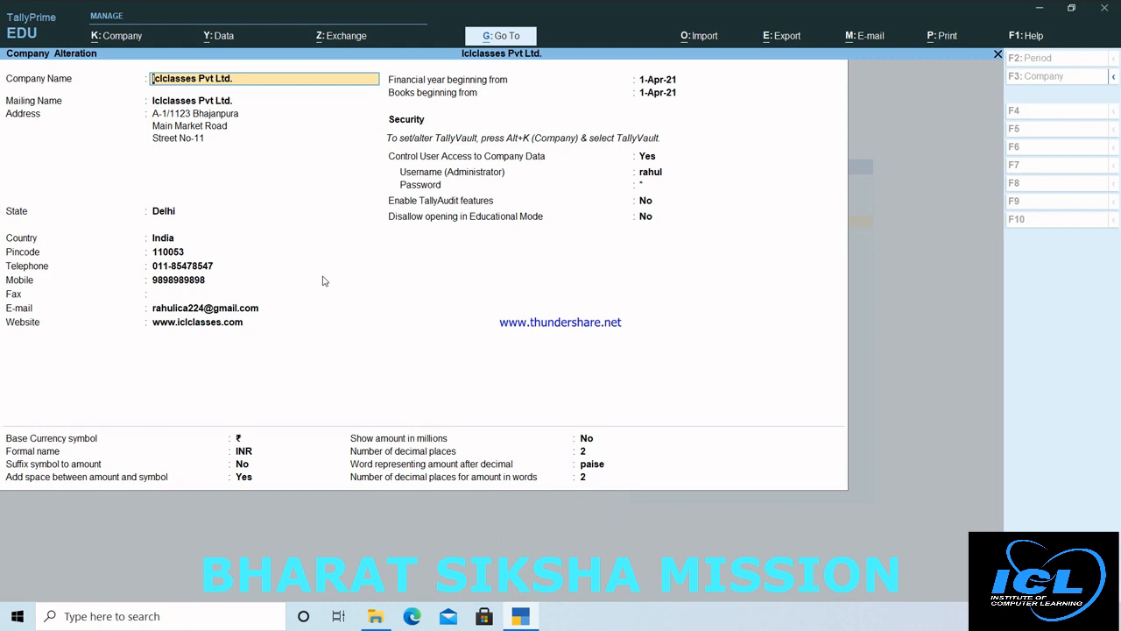
key(alt+d)
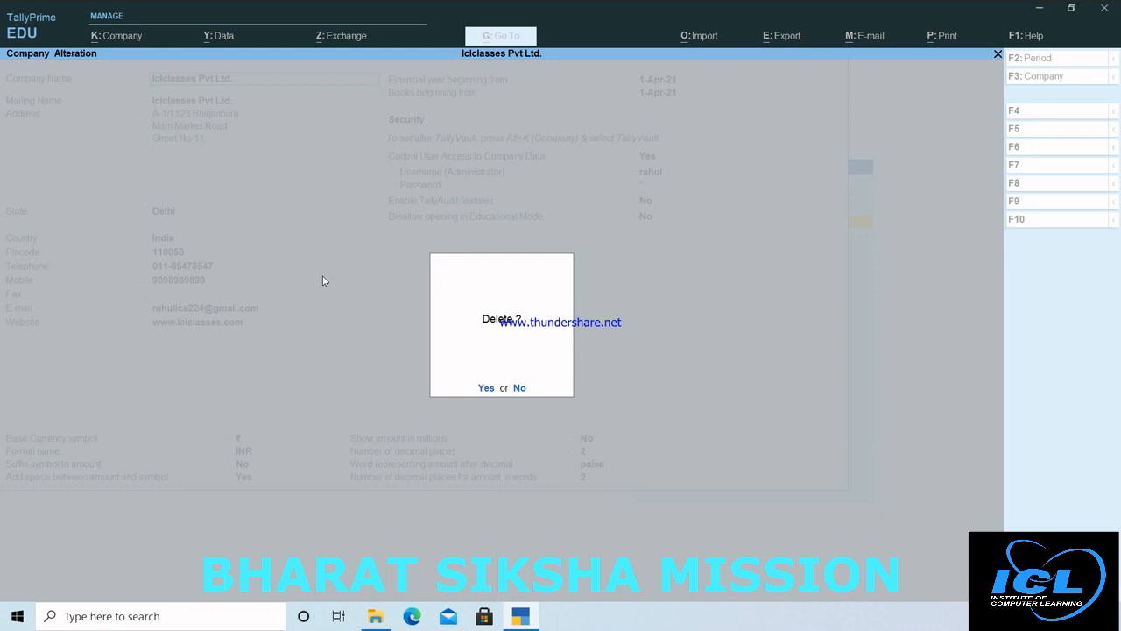
key(y)
key(y)
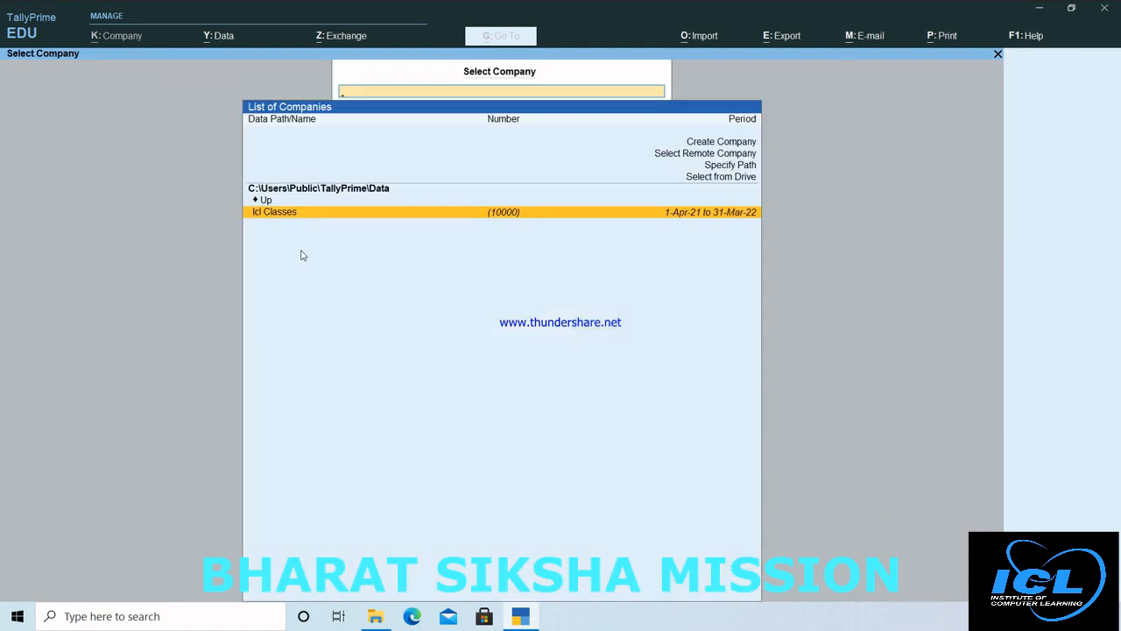
Step: Quit TallyPrime, close the ICLCLASSES window, and relaunch TallyPrime in Educational Mode
key(Escape)
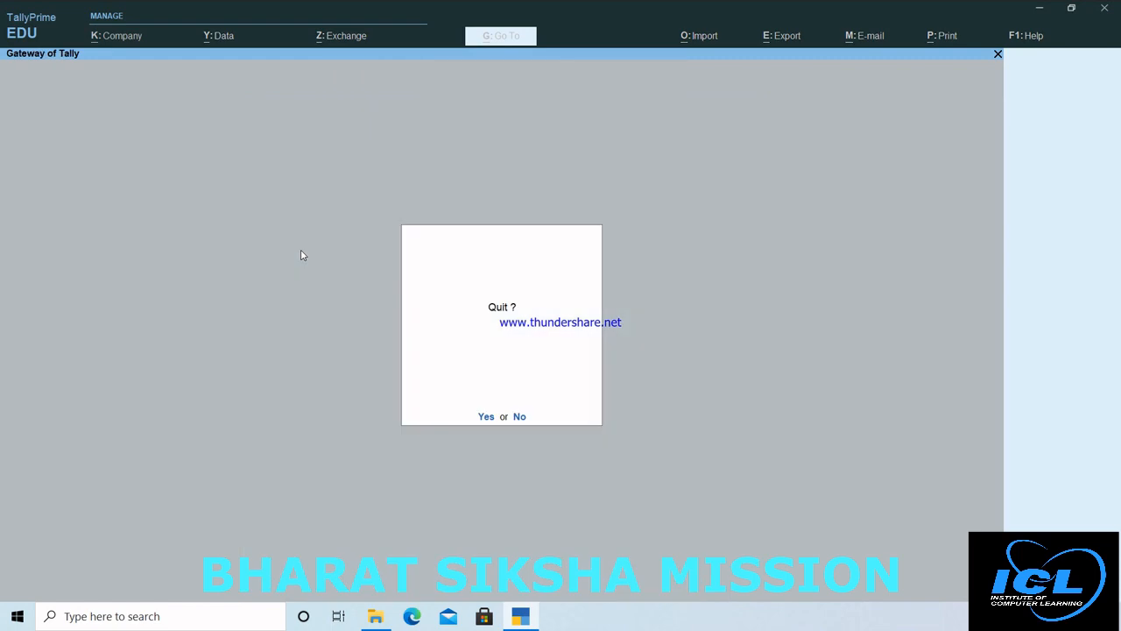
key(y)
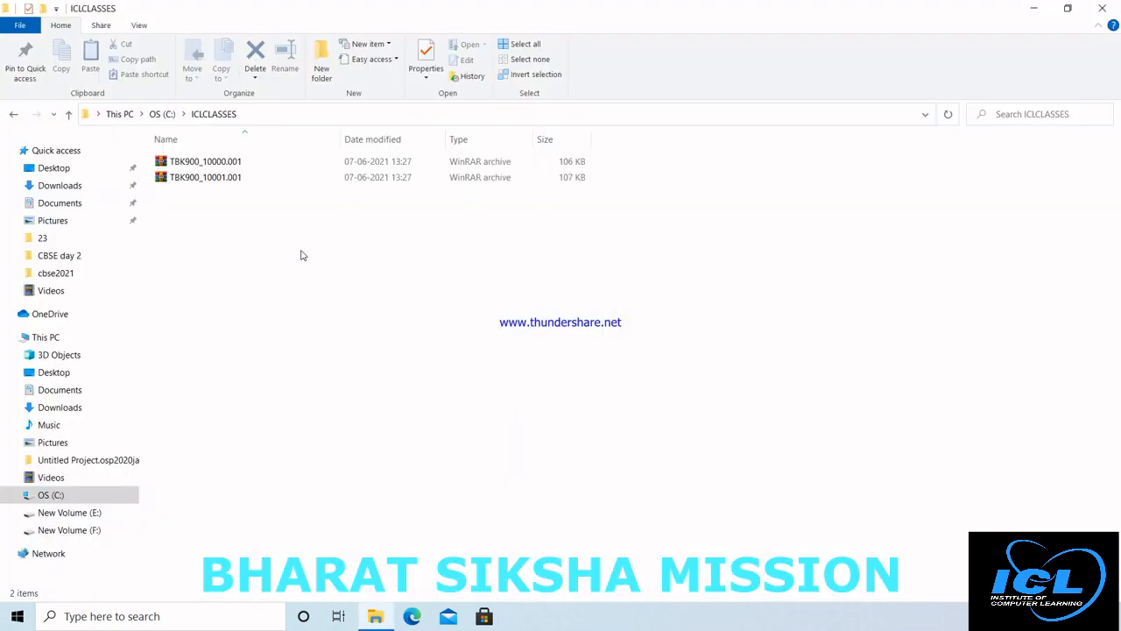
click(1103, 8)
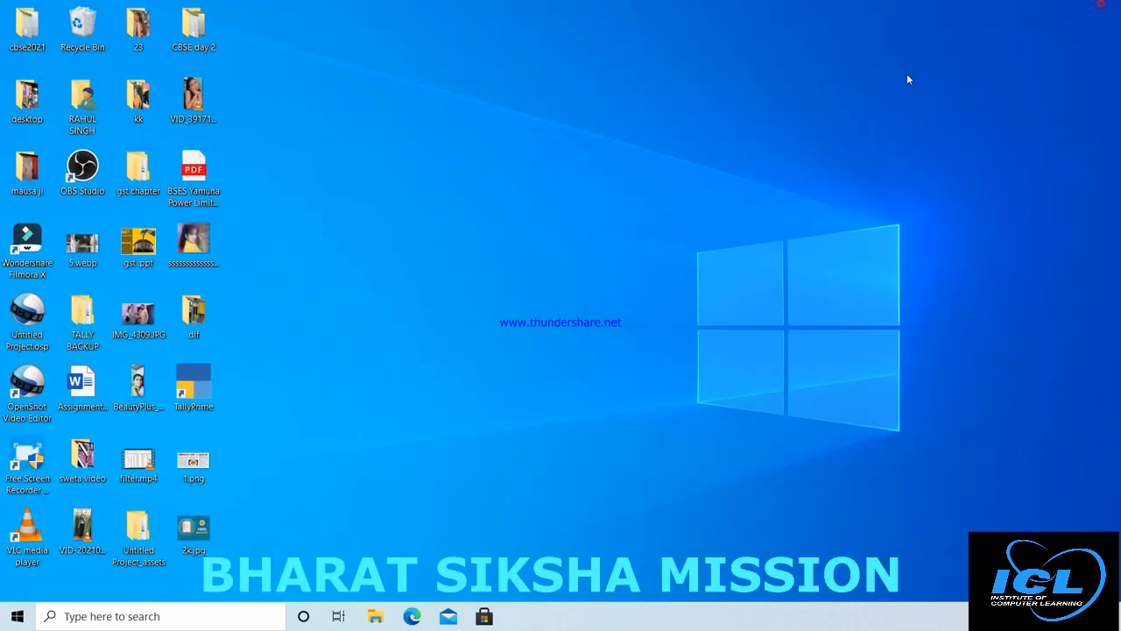
double_click(190, 382)
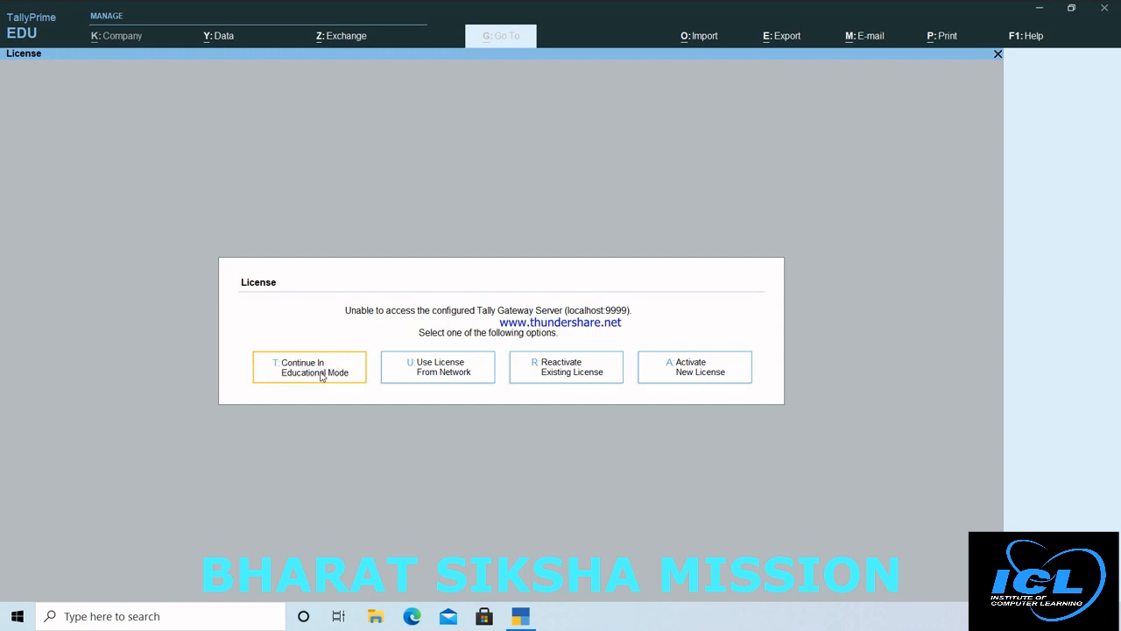
click(321, 376)
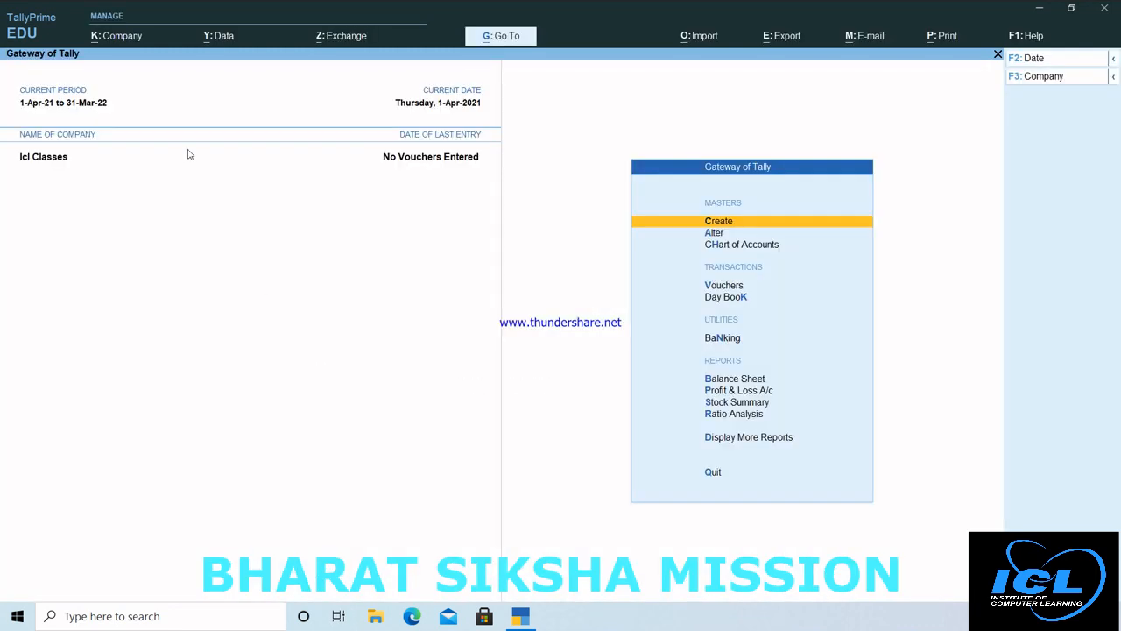
Step: Restore Iclclasses Pvt Ltd. (10001) from the C:\iclclasses backup list
click(224, 36)
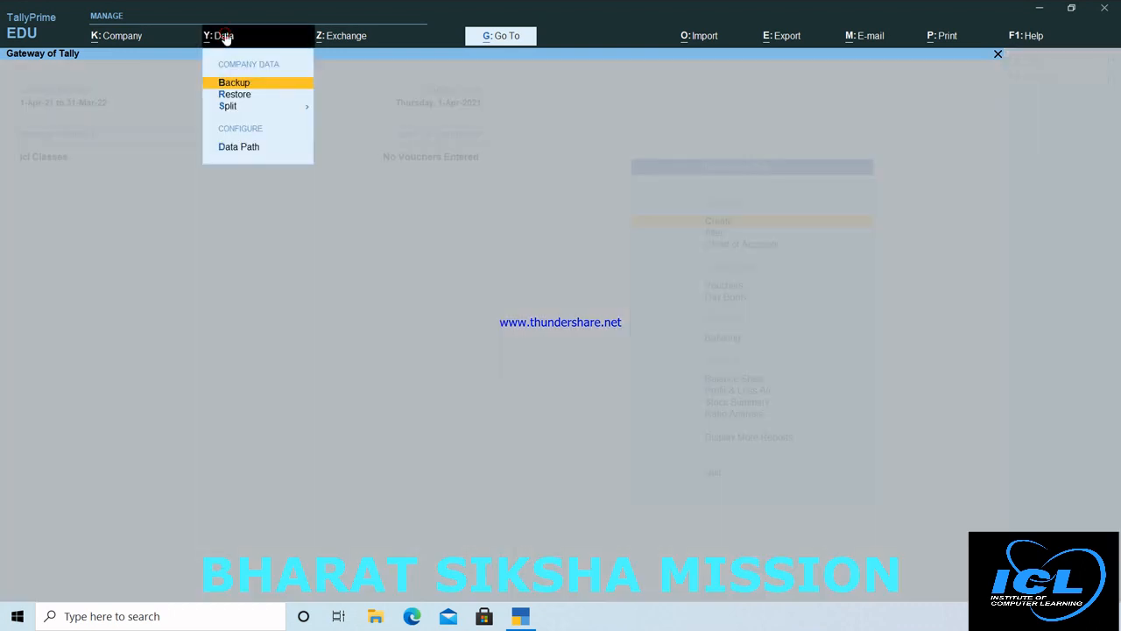
click(230, 86)
click(234, 93)
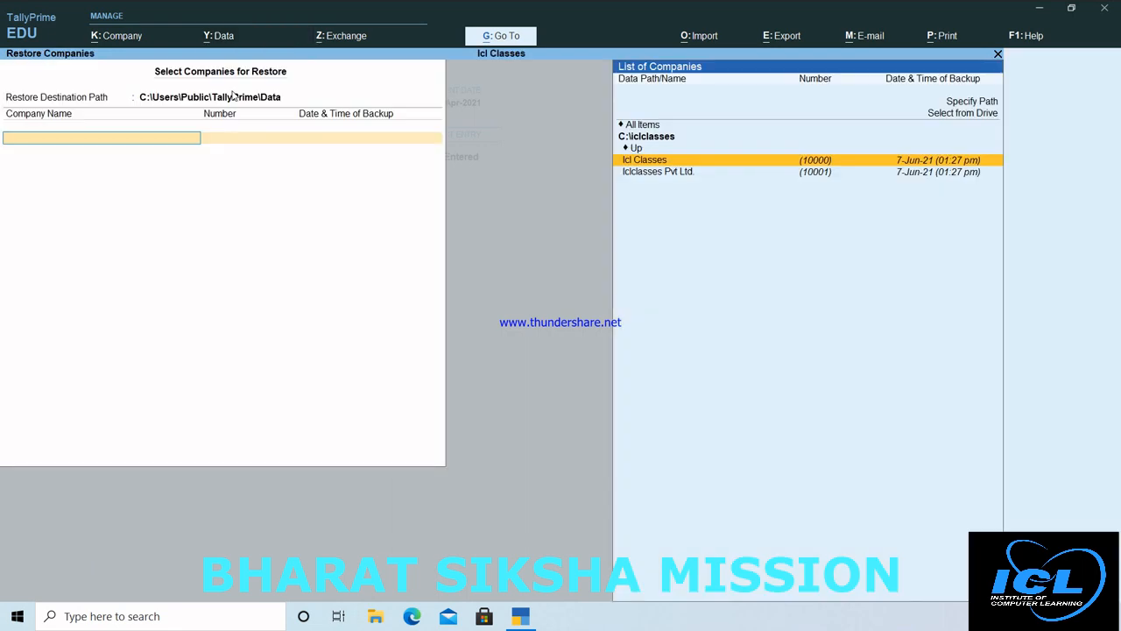
click(652, 173)
click(653, 174)
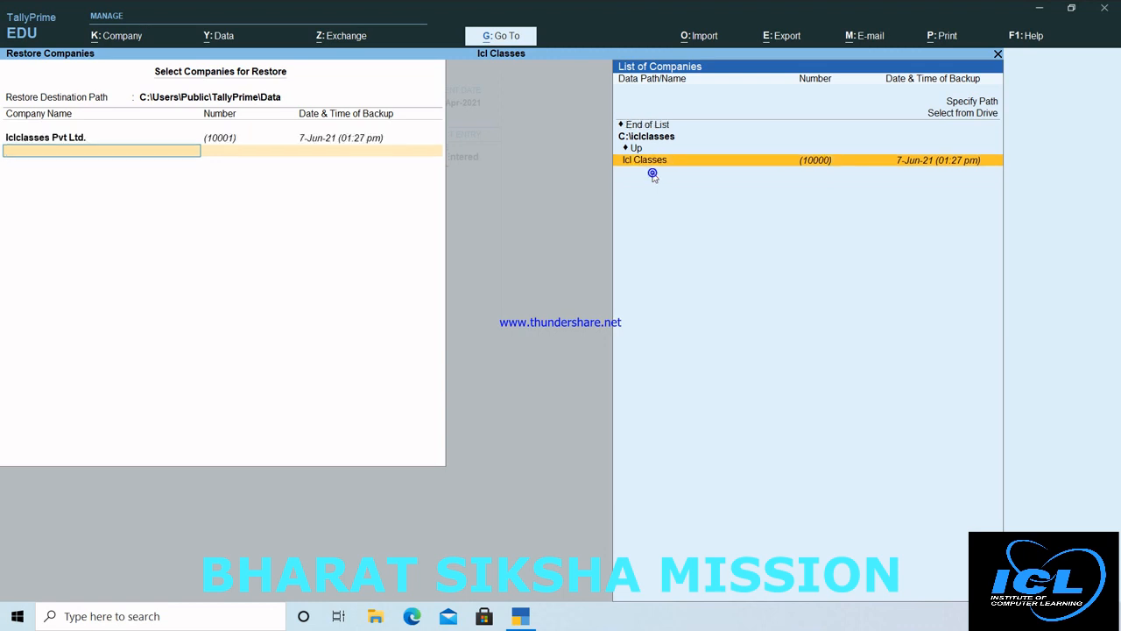
click(647, 125)
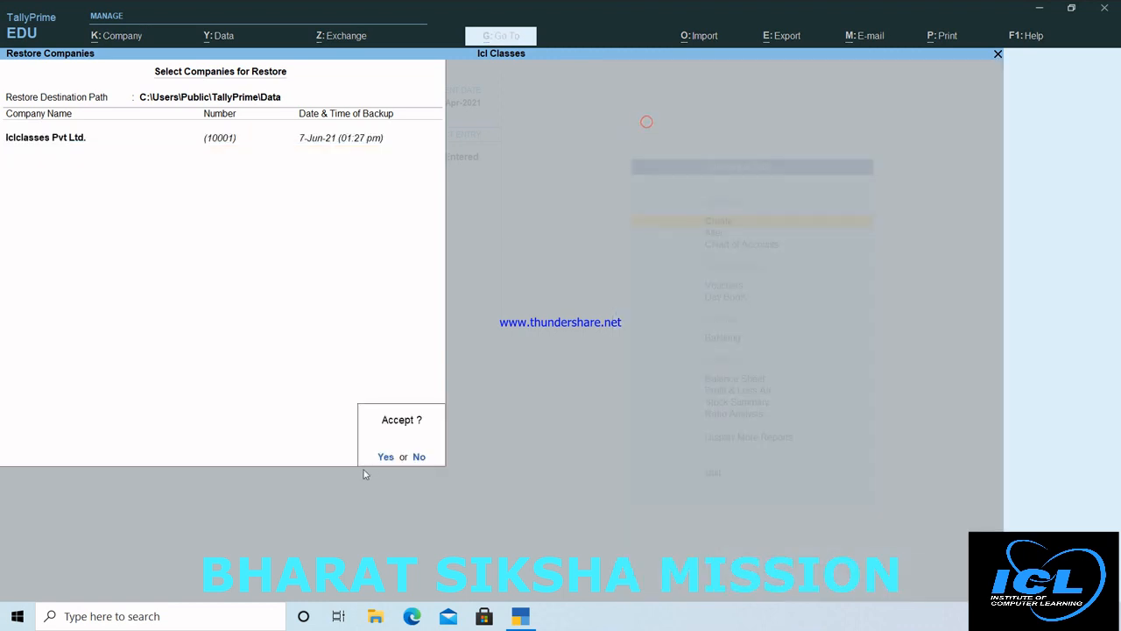
click(385, 456)
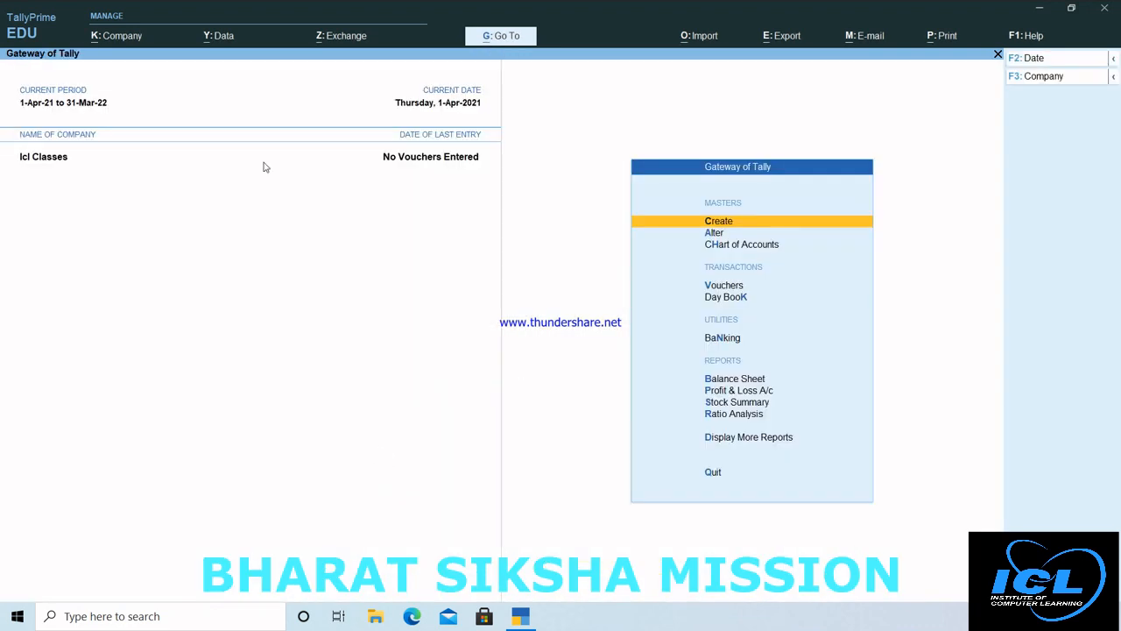
Step: Open the restored Iclclasses Pvt Ltd. and log in with the company's username
click(127, 39)
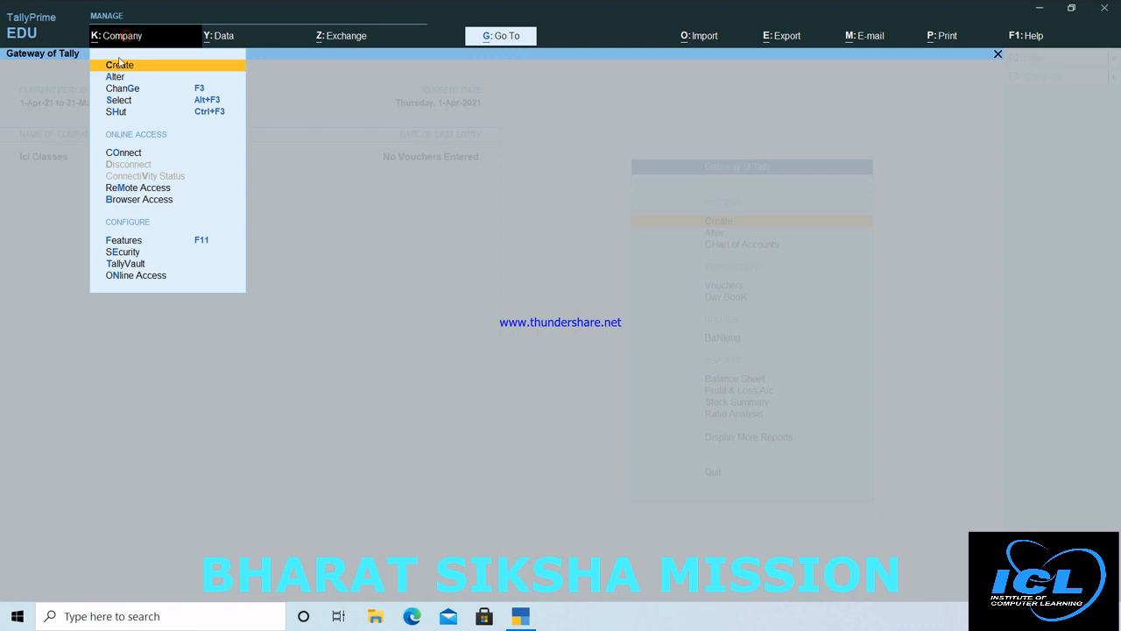
click(126, 100)
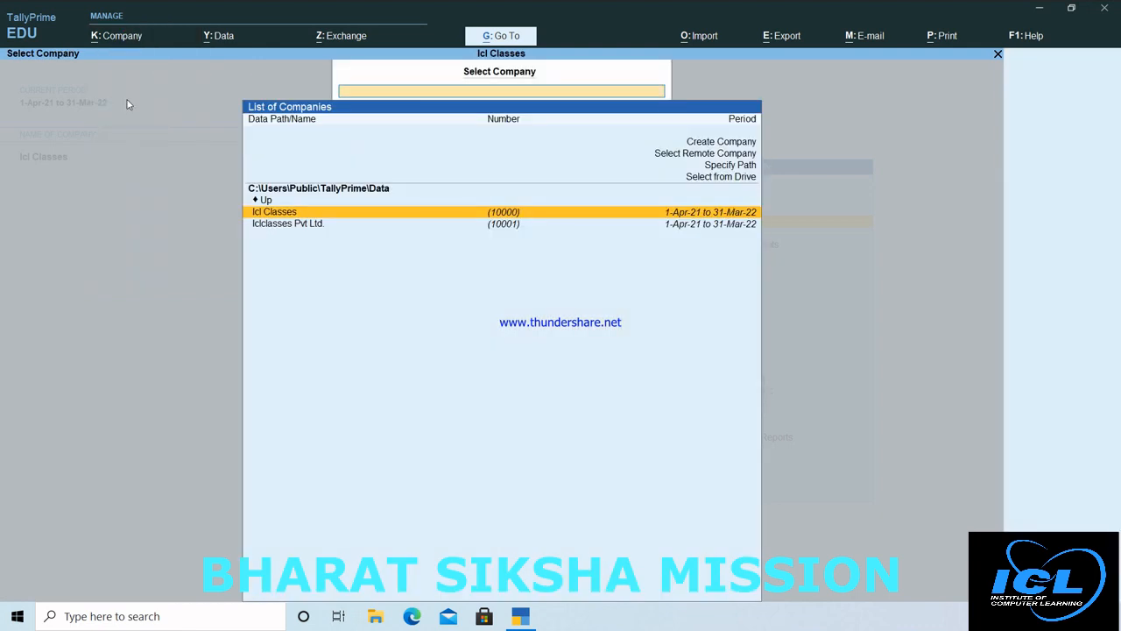
click(308, 226)
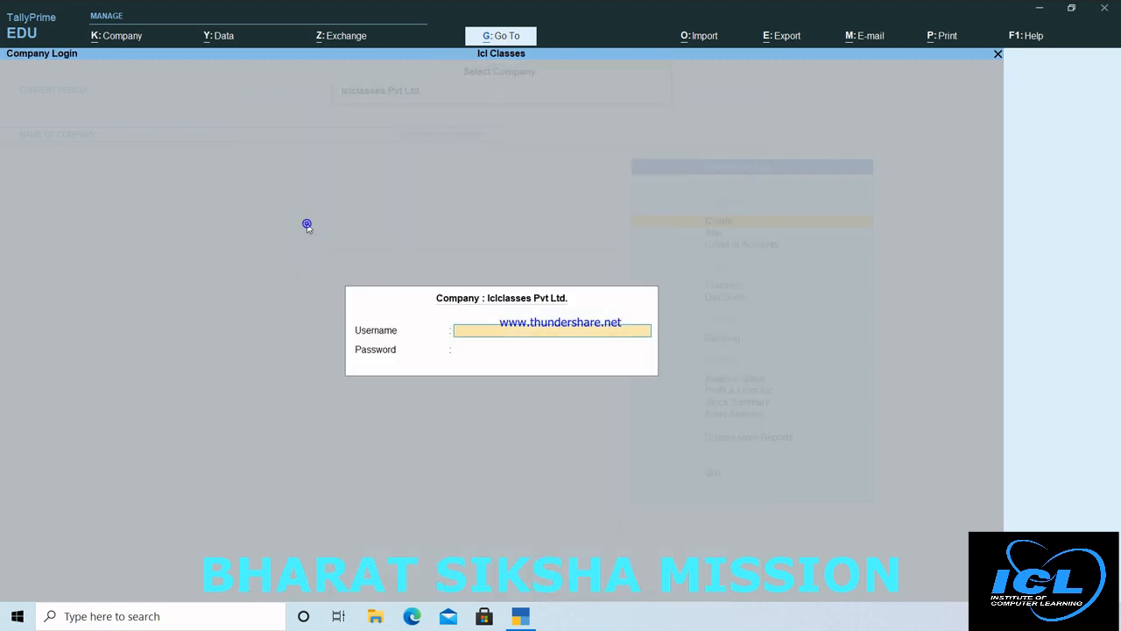
text(rahul)
key(Return)
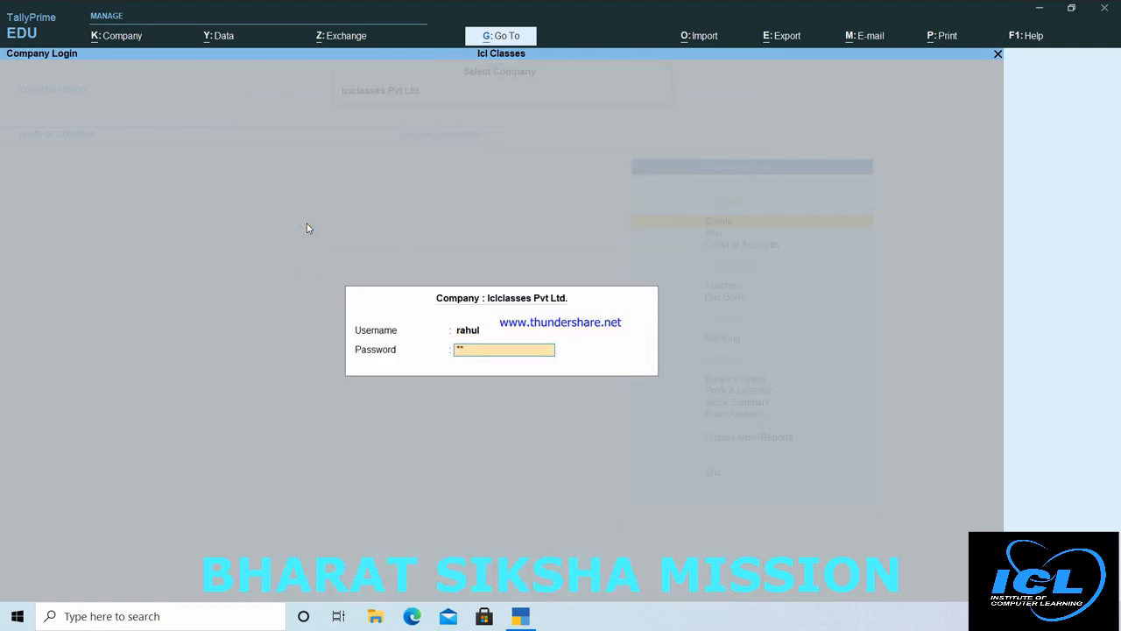
key(Return)
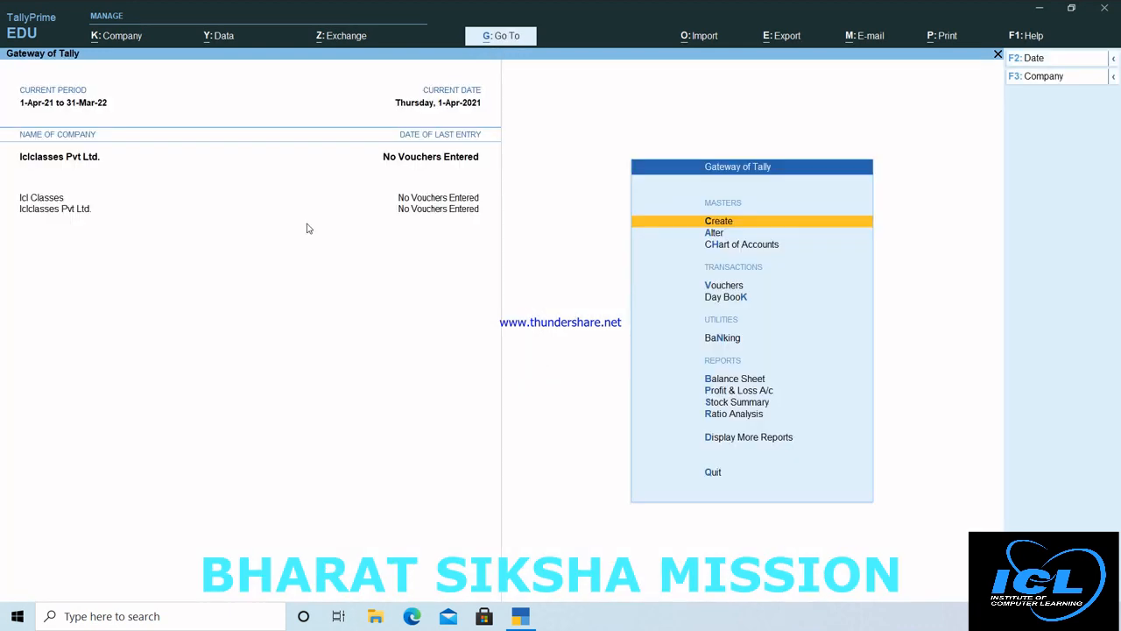
Step: Shut Icl Classes so only Iclclasses Pvt Ltd. remains loaded
click(117, 39)
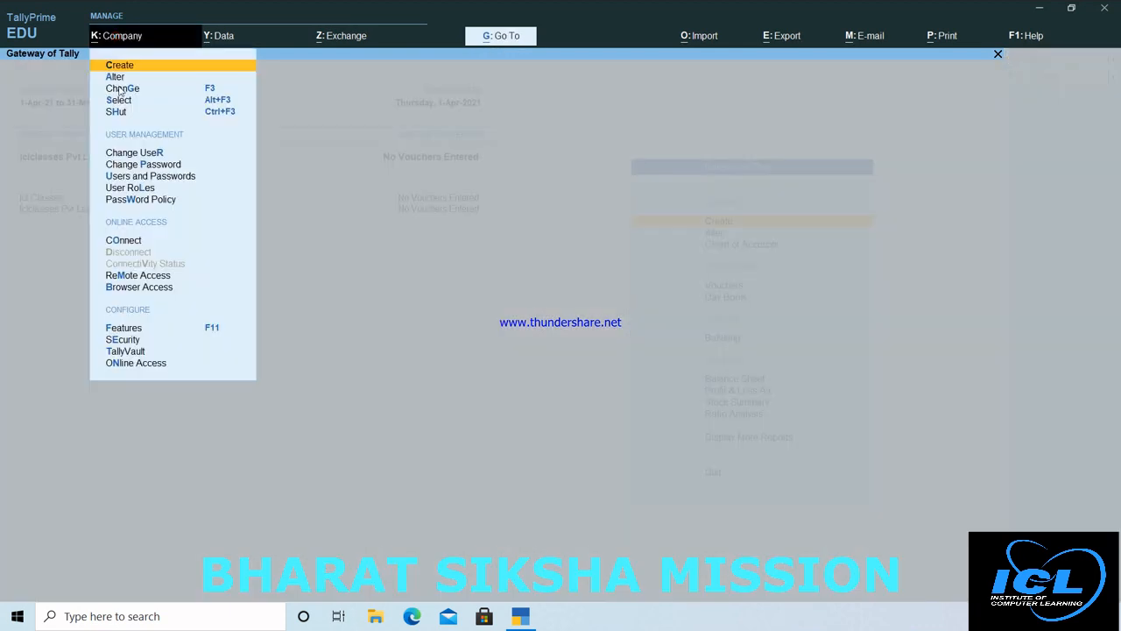
click(121, 112)
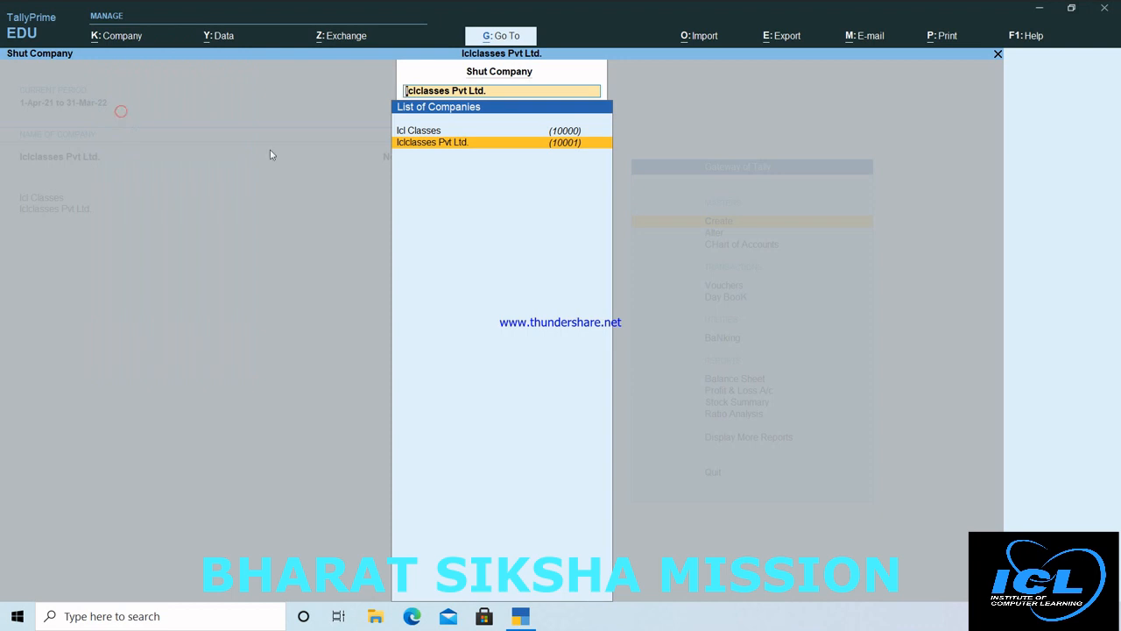
click(404, 131)
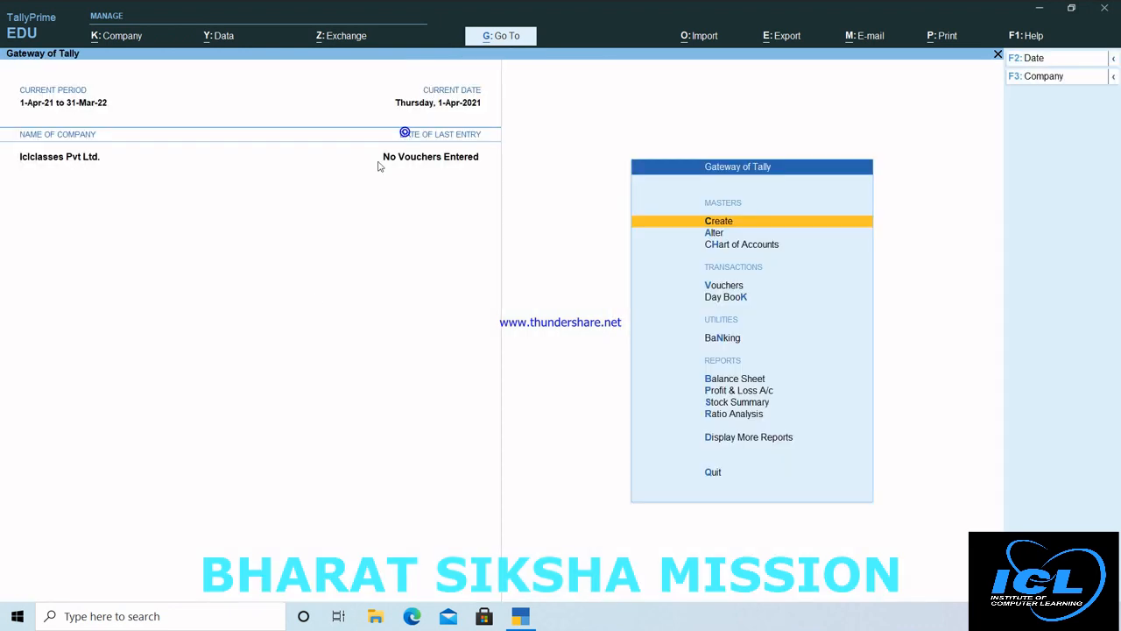